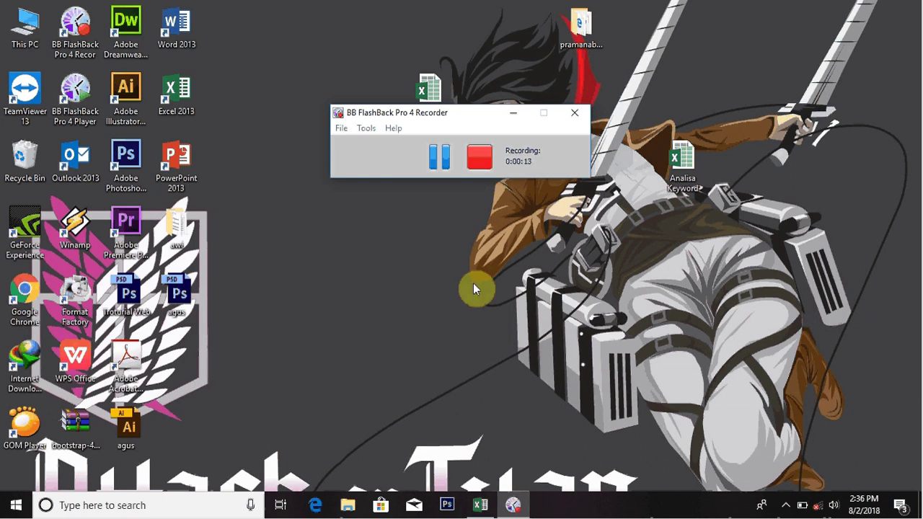
Switch to the SCHEDULE 2011 workbook in Excel and clear the unfinished formula from the first employee's EO balance cell AH7
left_click(512, 114)
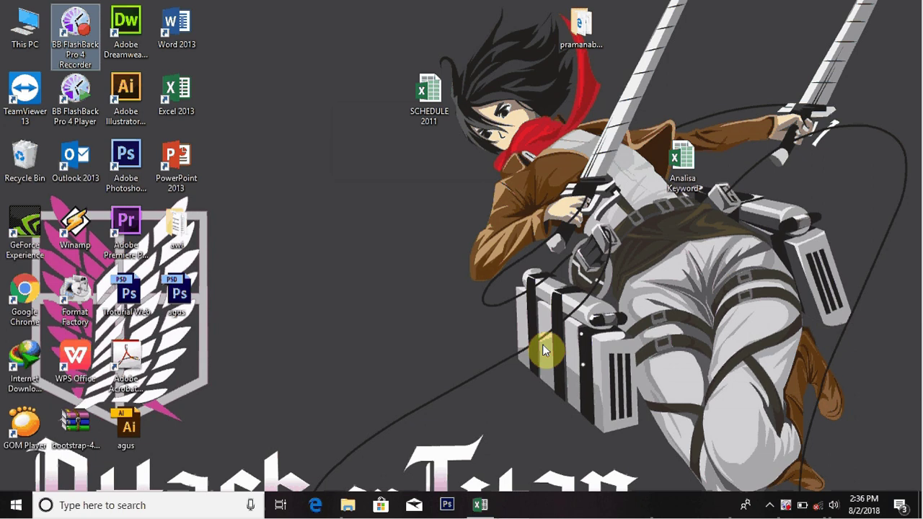
left_click(479, 506)
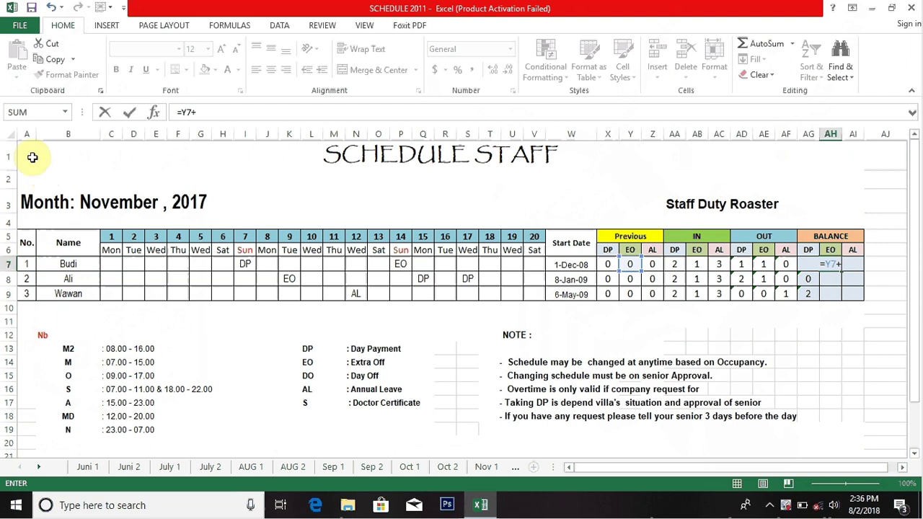
left_click_drag(34, 154, 389, 437)
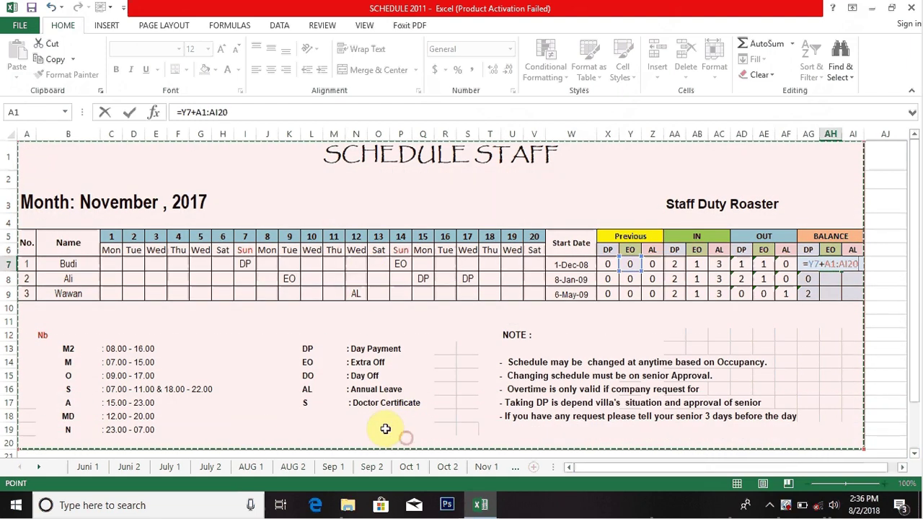
left_click(266, 362)
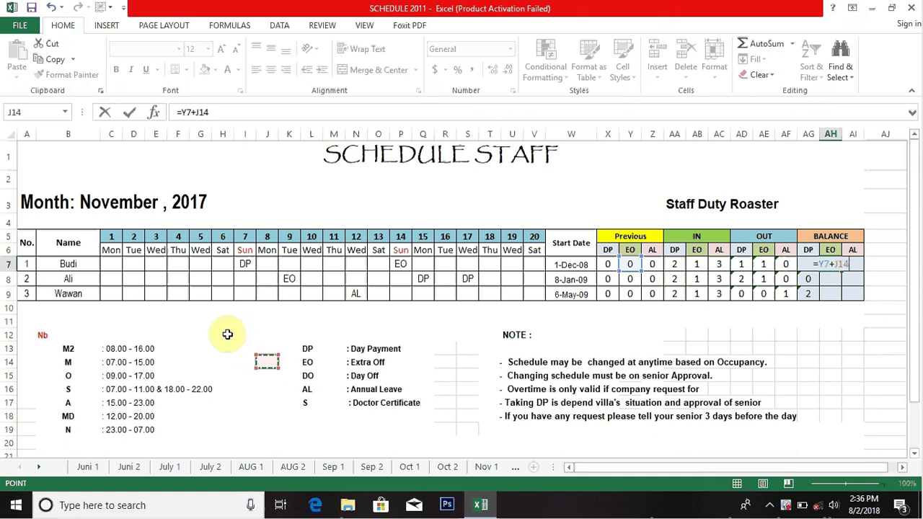
left_click(224, 115)
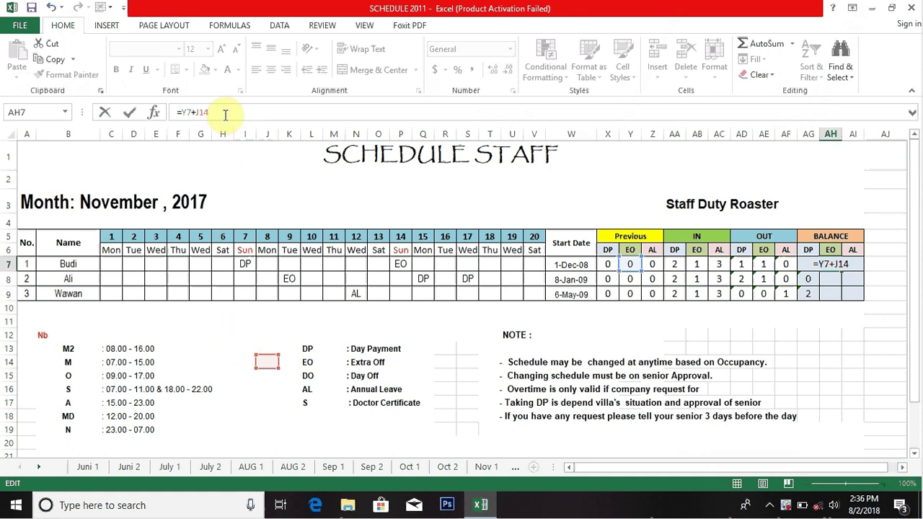
key("BackSpace")
key("BackSpace")
key("BackSpace")
key("BackSpace")
key("BackSpace")
key("BackSpace")
key("BackSpace")
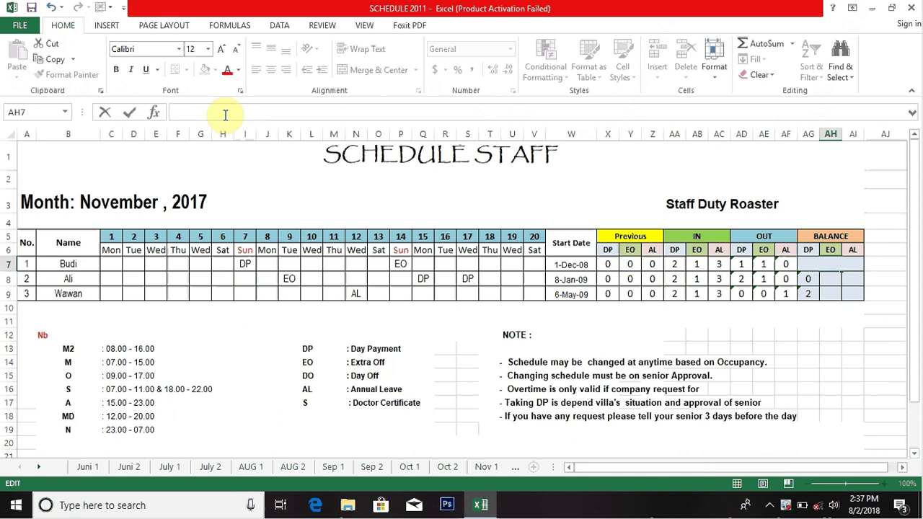
left_click(227, 199)
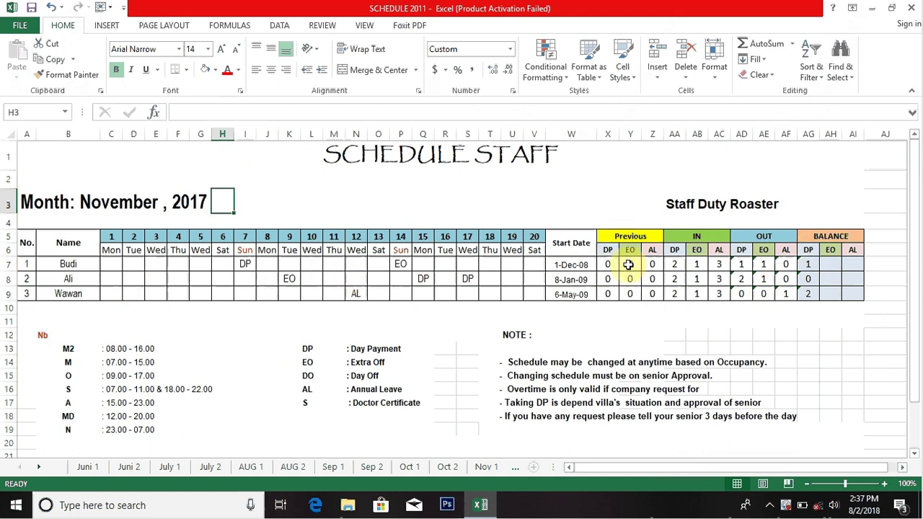
Clear the leave figures in X7:AH9 and the schedule codes in H7:S9 for all three employees
left_click_drag(612, 264, 820, 299)
key("Delete")
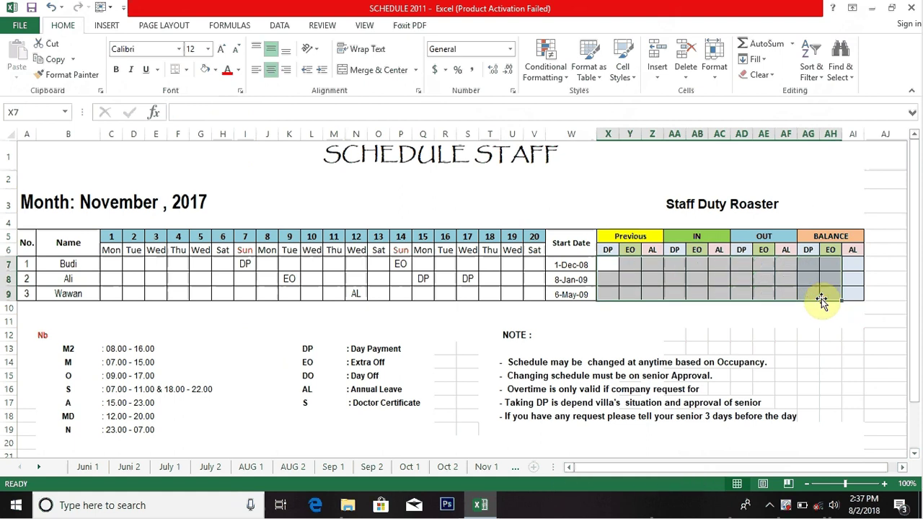
left_click_drag(216, 267, 474, 293)
key("Delete")
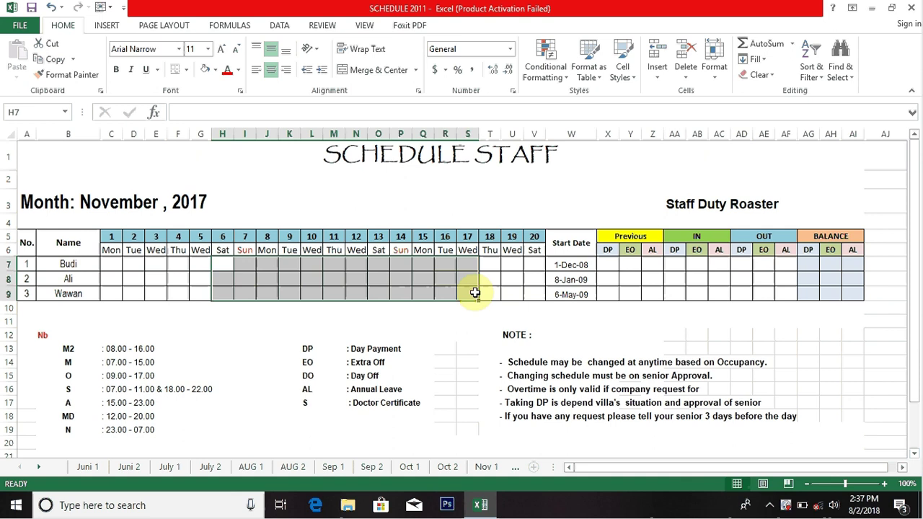
left_click(505, 280)
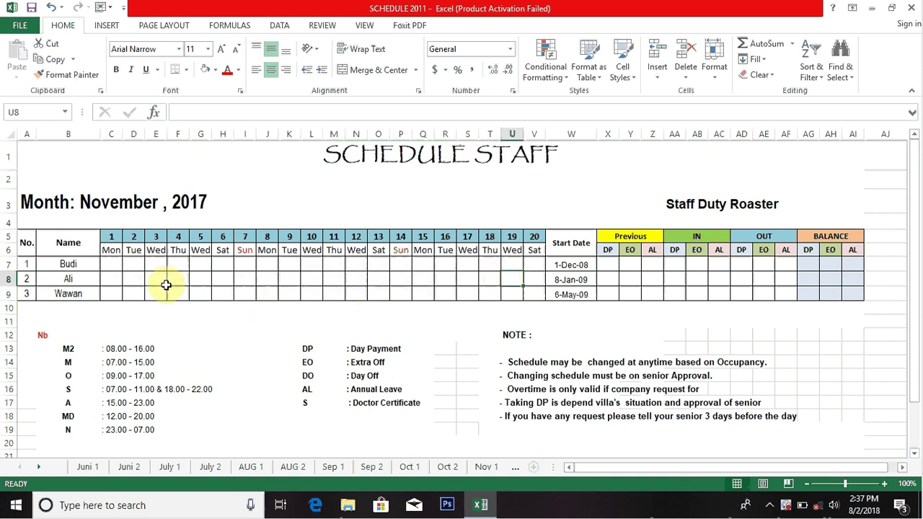
Examine the employee names, the day numbers and weekdays in rows 5 and 6, and the Start Date column
left_click(84, 267)
left_click(68, 292)
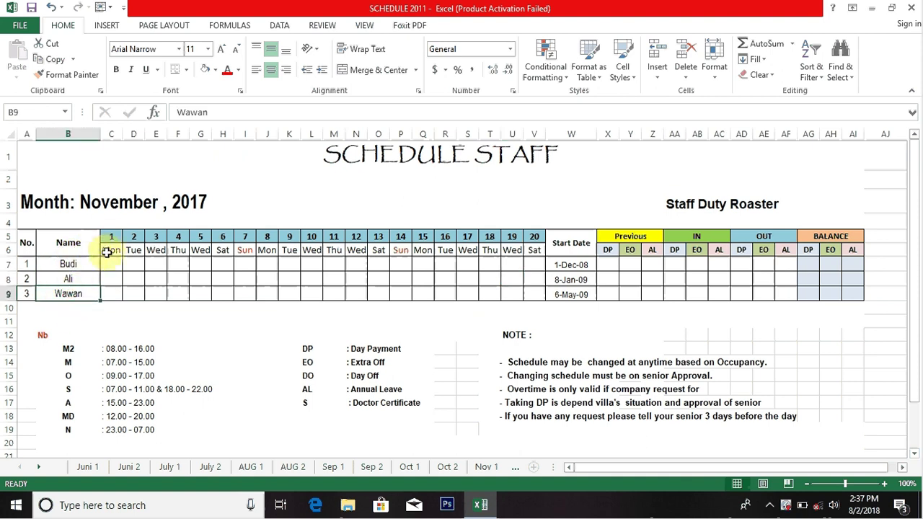
left_click_drag(109, 237, 542, 234)
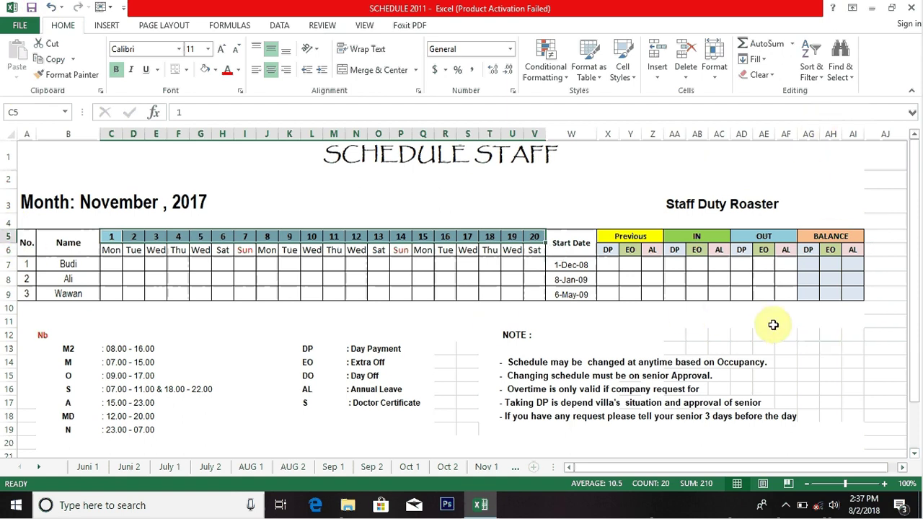
left_click_drag(113, 250, 441, 251)
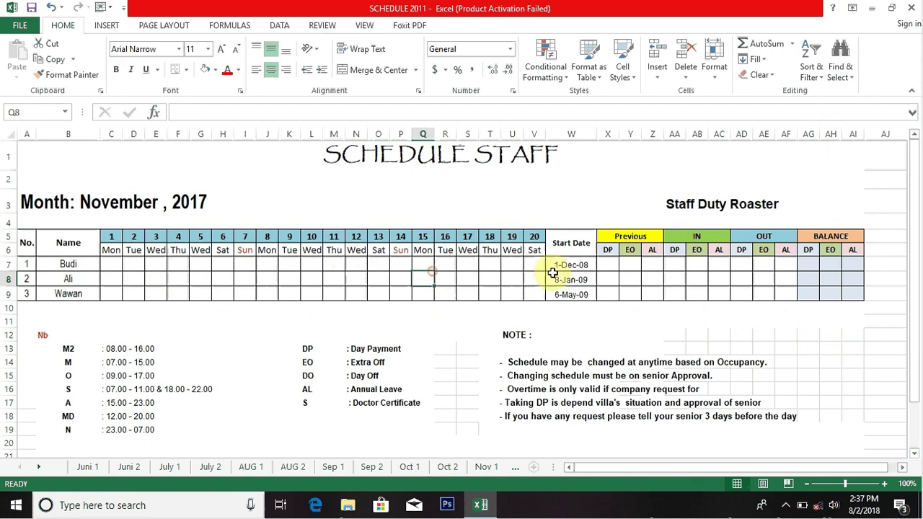
left_click(586, 241)
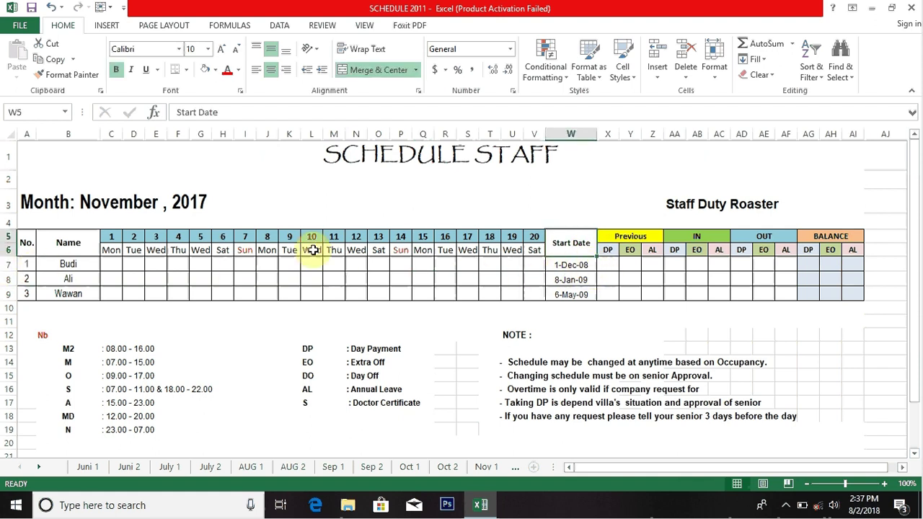
left_click(585, 264)
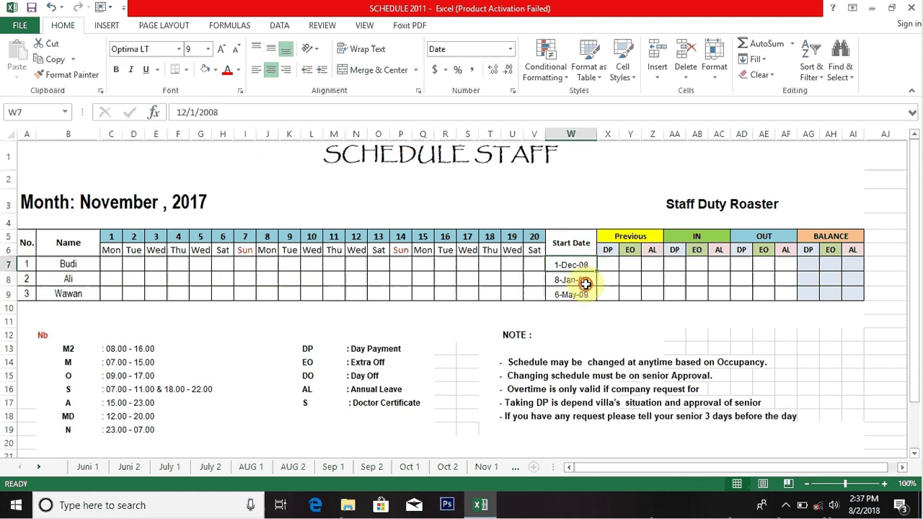
left_click(585, 281)
left_click(585, 292)
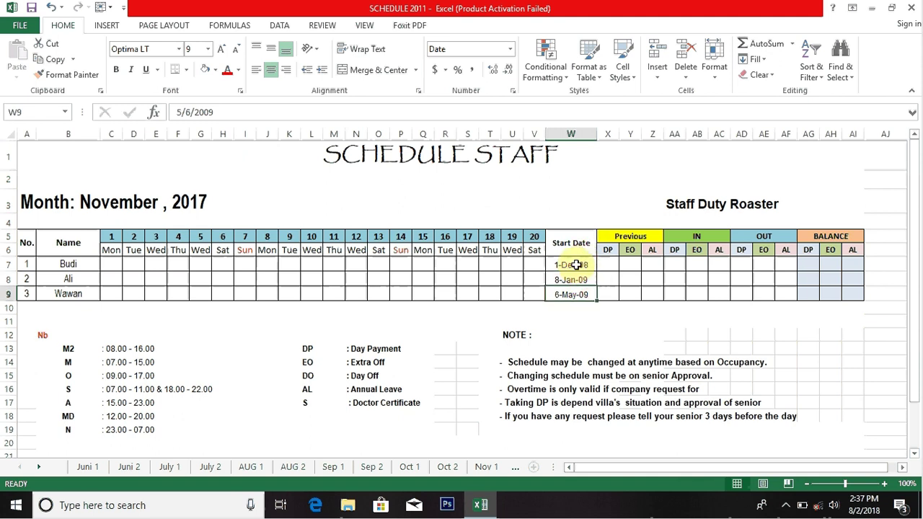
Enter 0 as the Previous DP value for all three employees in X7:X9
left_click(621, 238)
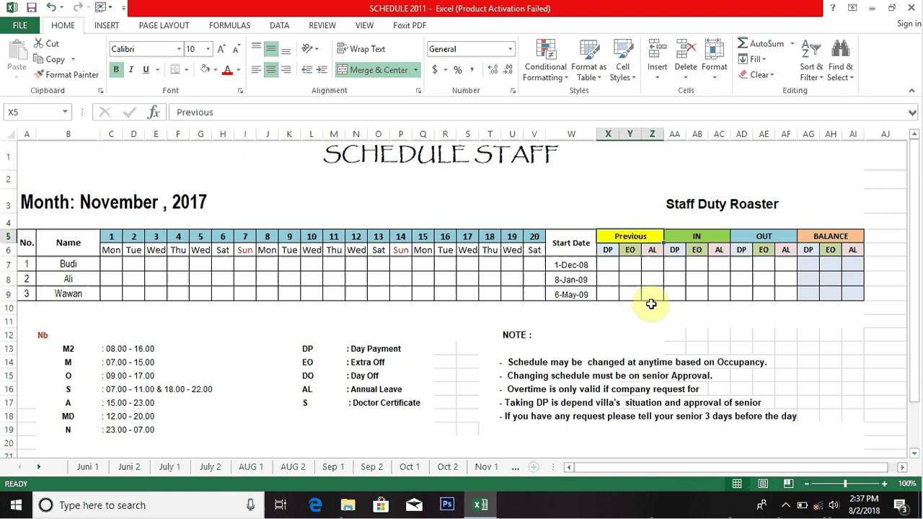
left_click(609, 264)
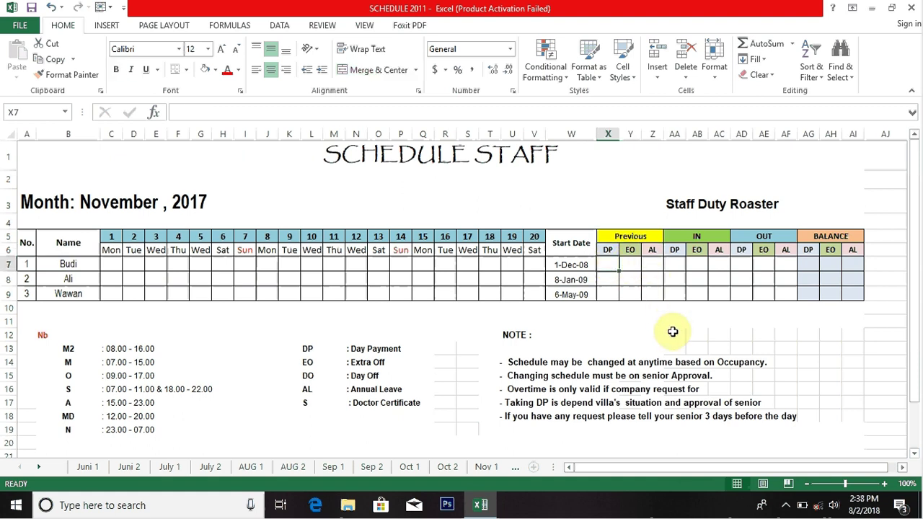
type("0")
key("Return")
type("0")
key("Return")
type("0")
key("Tab")
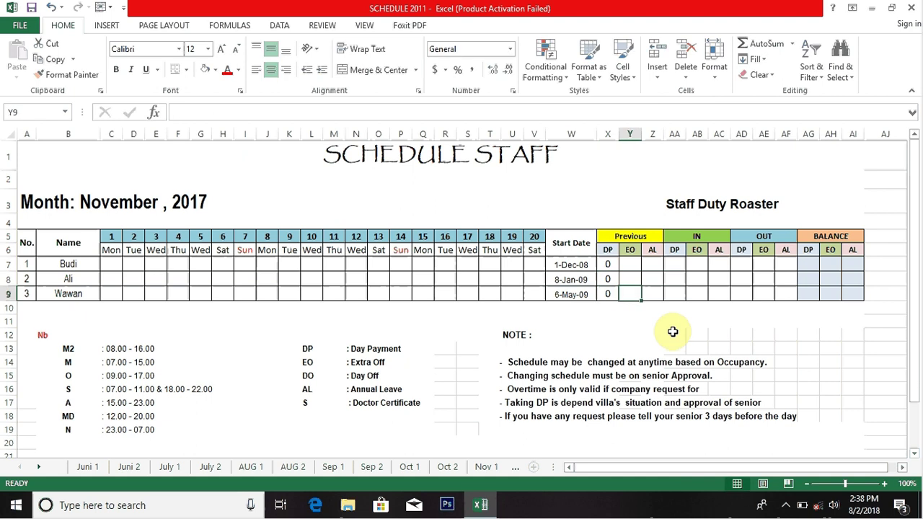
Enter 0 as the Previous EO value for all three employees in Y7:Y9
type("0")
key("Up")
type("0")
key("Up")
type("0")
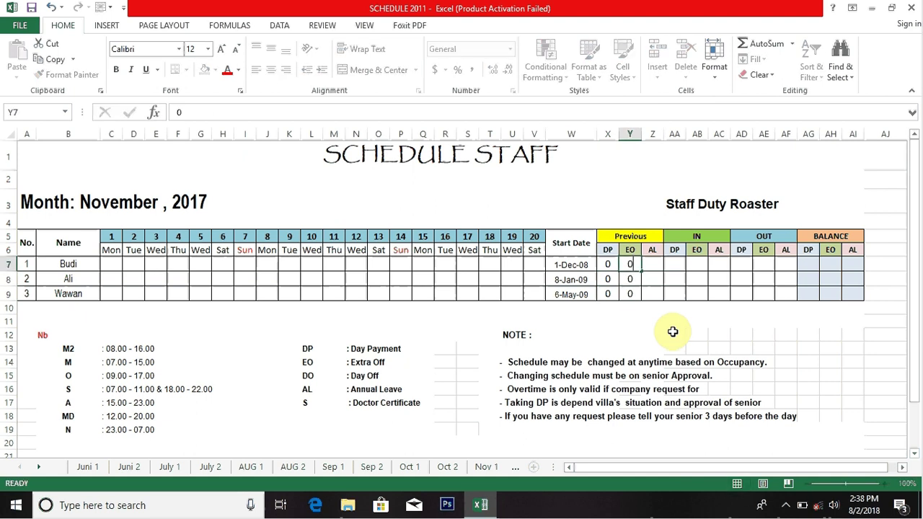
Enter 0 as the Previous AL value for all three employees in Z7:Z9
key("Tab")
type("0")
key("Down")
type("0")
key("Down")
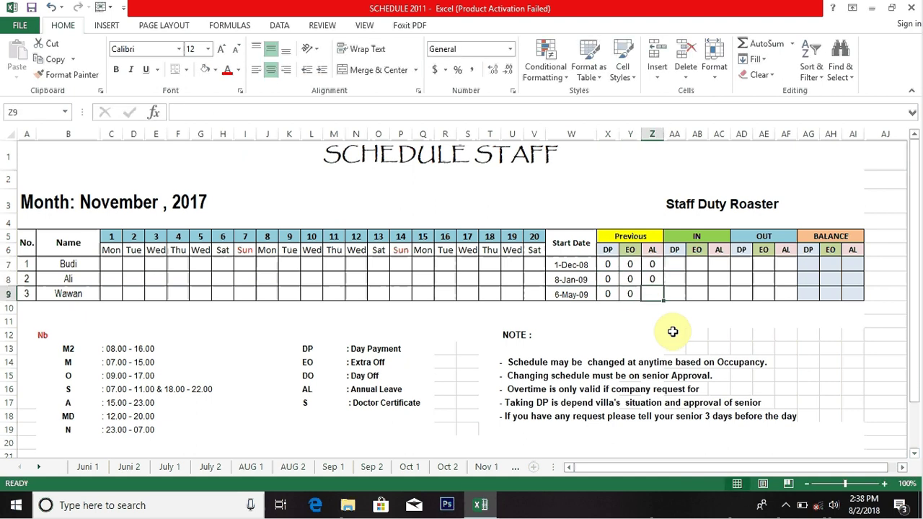
type("0")
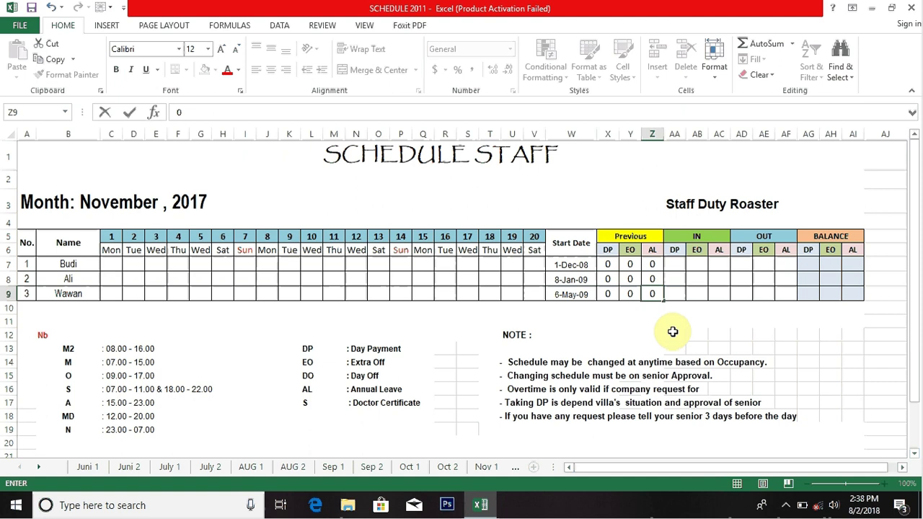
Enter 2 as the IN DP value for all three employees in AA7:AA9
left_click(693, 238)
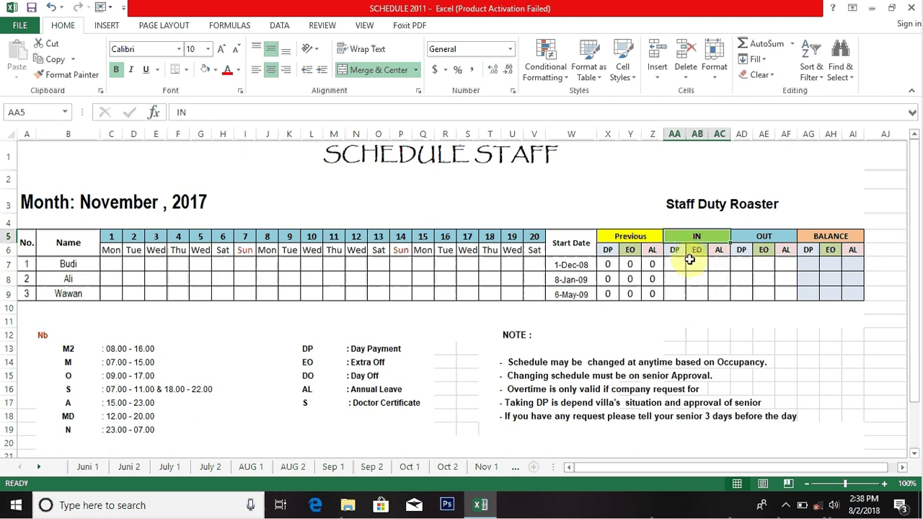
left_click(678, 250)
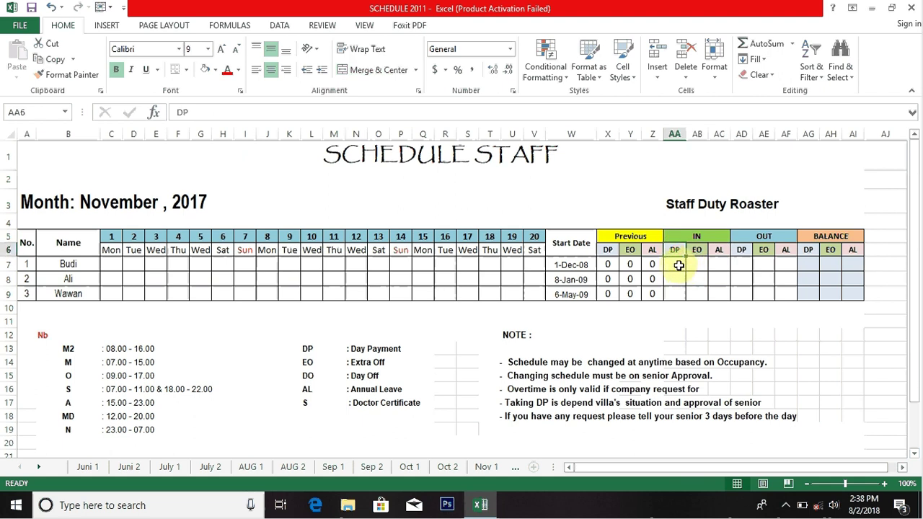
left_click(679, 265)
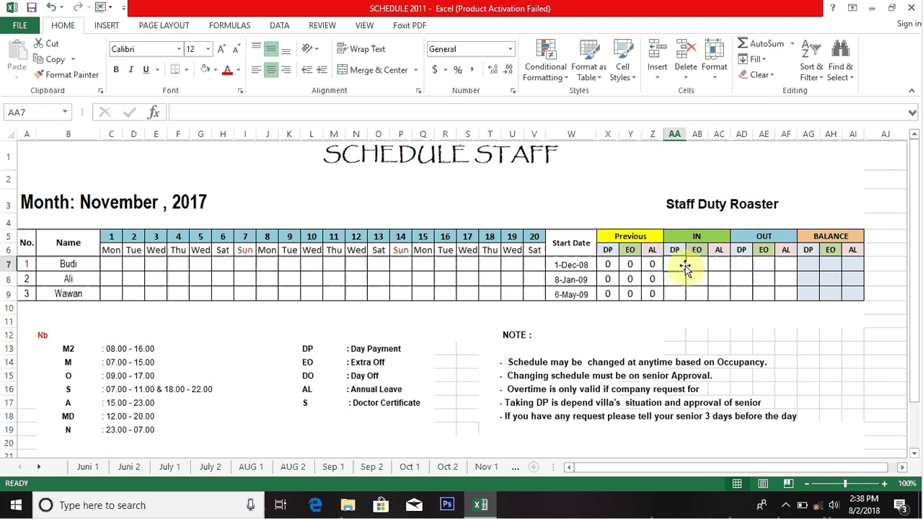
type("2")
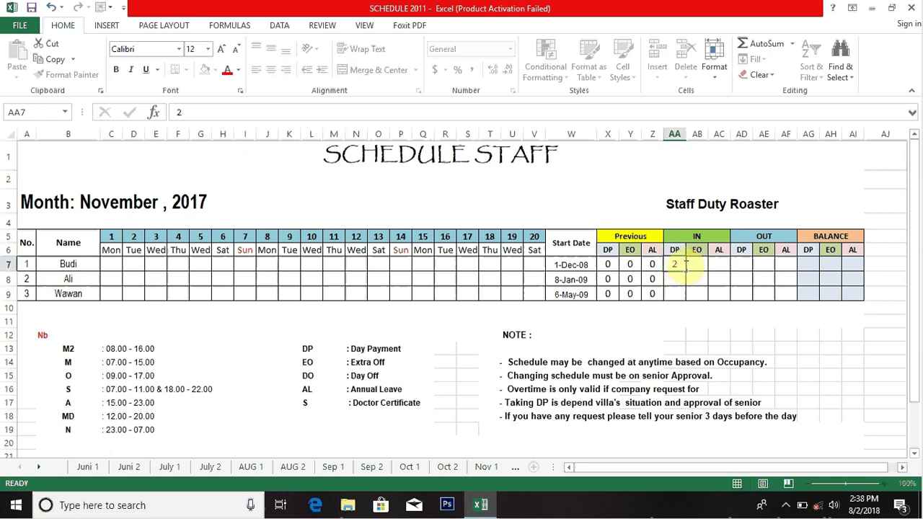
key("Return")
type("2")
key("Return")
type("2")
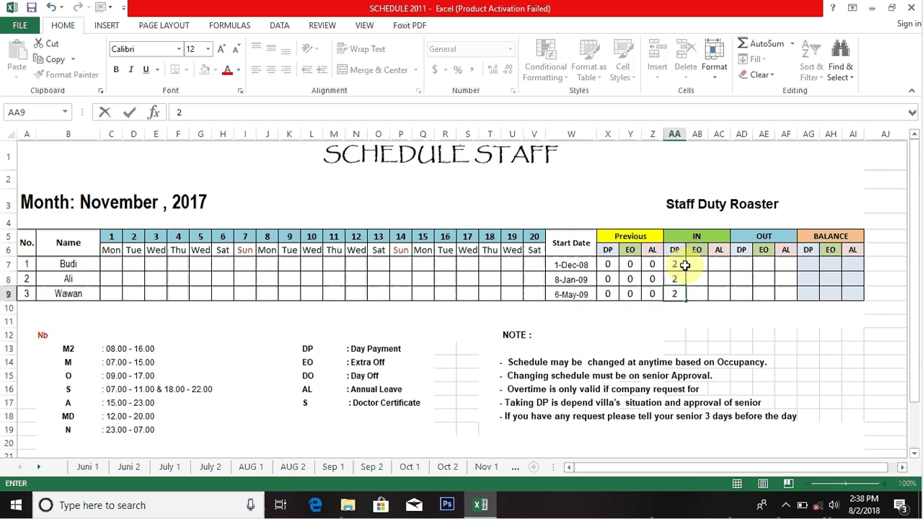
key("Tab")
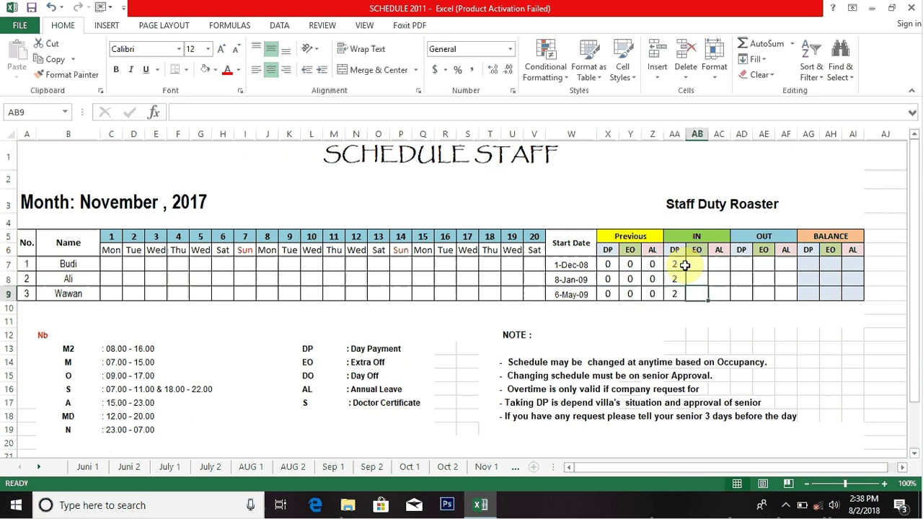
Enter 1 as the IN EO value for all three employees in AB7:AB9
key("Up")
key("Up")
key("Up")
key("Down")
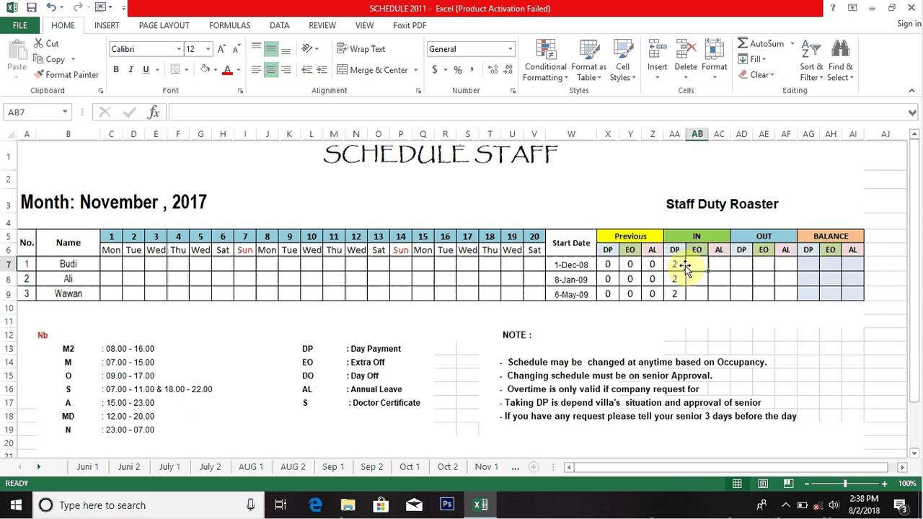
type("1")
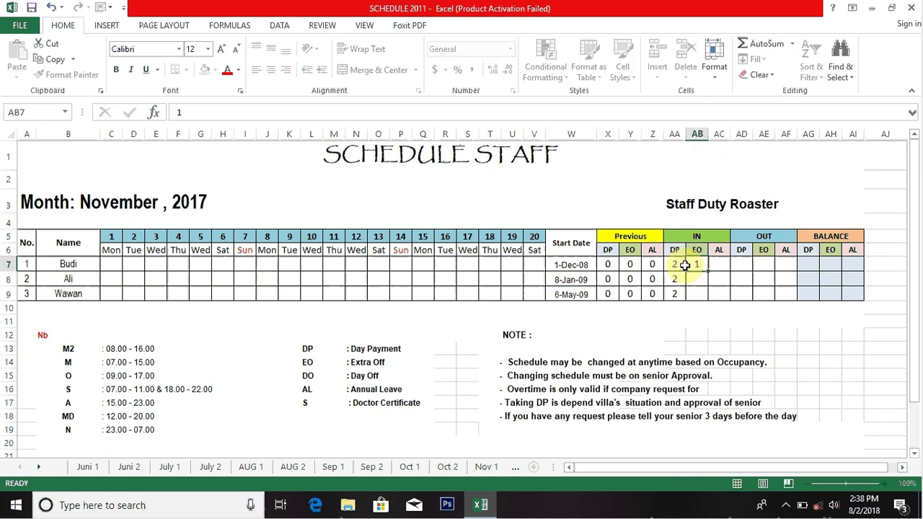
key("Return")
type("1")
key("Return")
type("1")
key("Tab")
Enter 1 as the IN AL value for all three employees in AC7:AC9
key("Up")
key("Up")
key("Up")
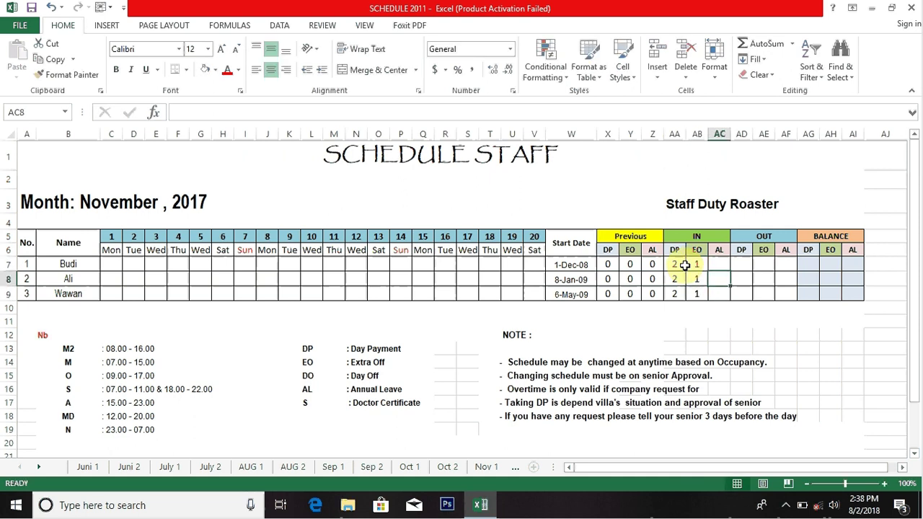
key("Down")
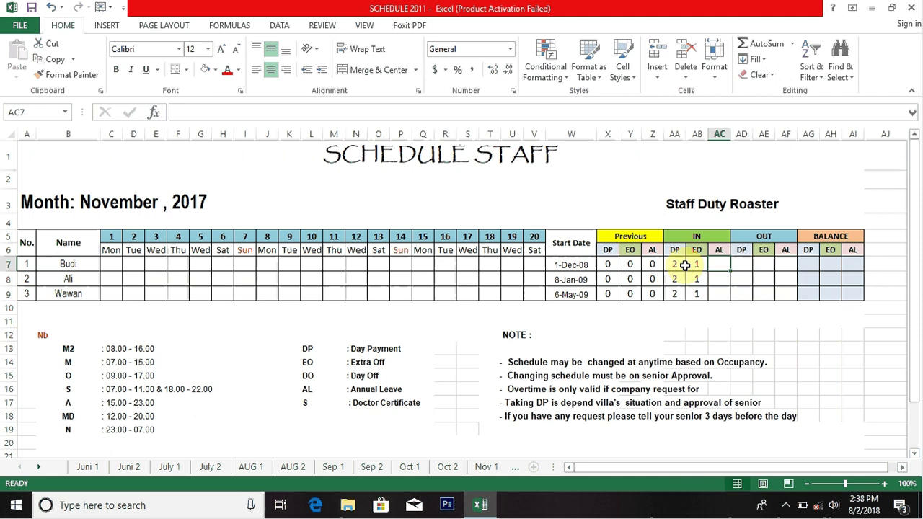
type("1")
key("Return")
type("1")
key("Return")
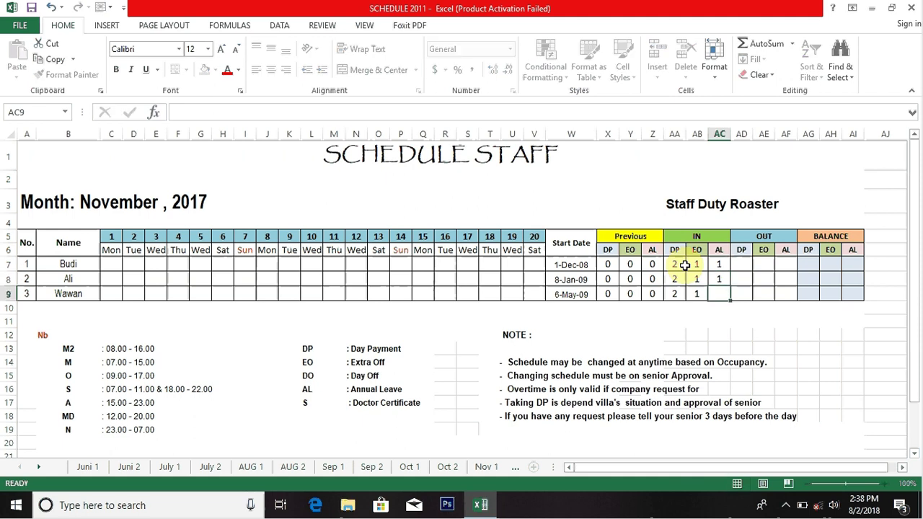
type("1")
key("Tab")
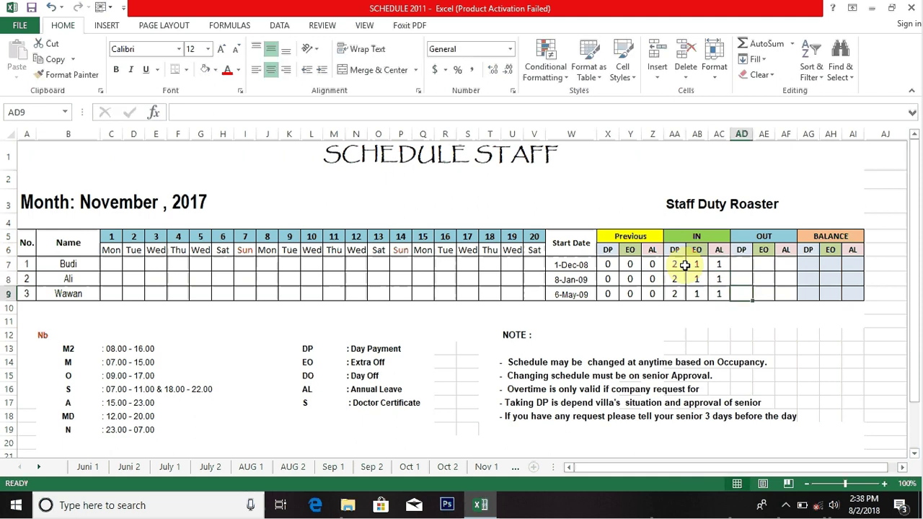
left_click(766, 238)
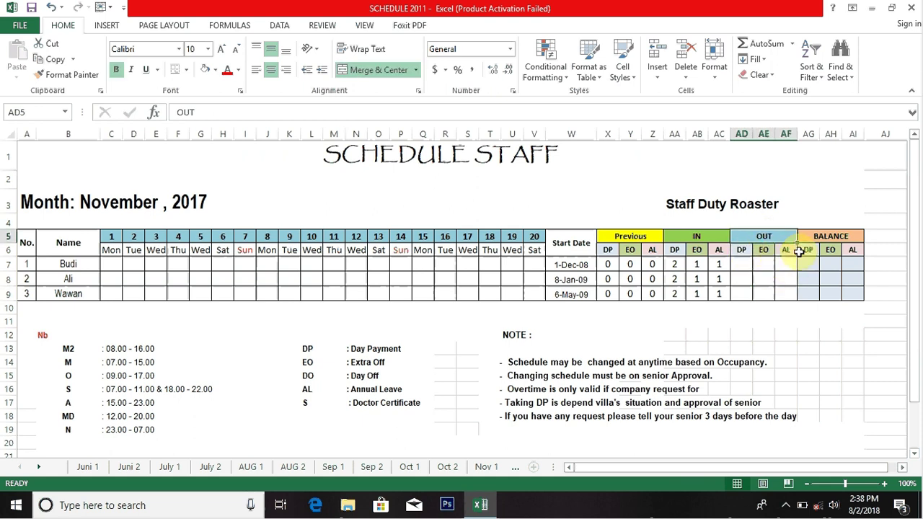
left_click_drag(132, 266, 471, 264)
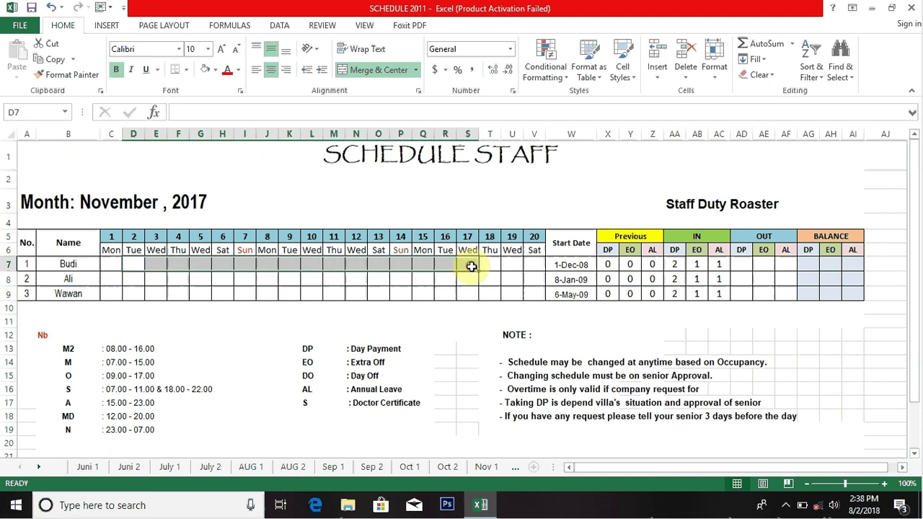
Enter the formula =COUNTIF(C7:V7,"DP") in AD7 to count the first employee's OUT DP days
left_click(743, 265)
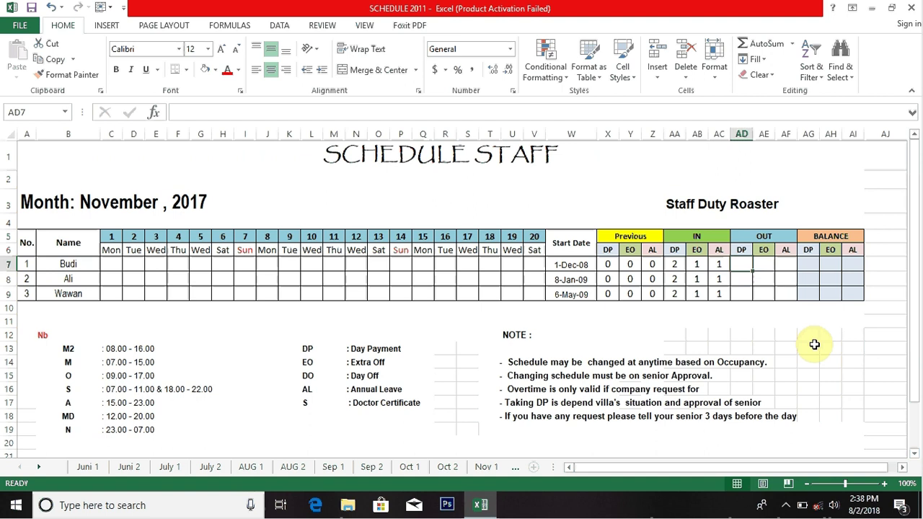
type("=")
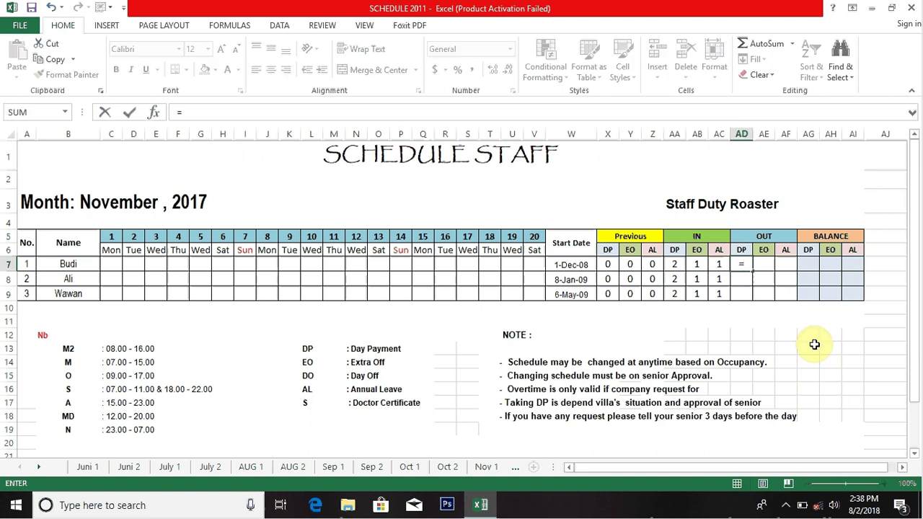
type("C")
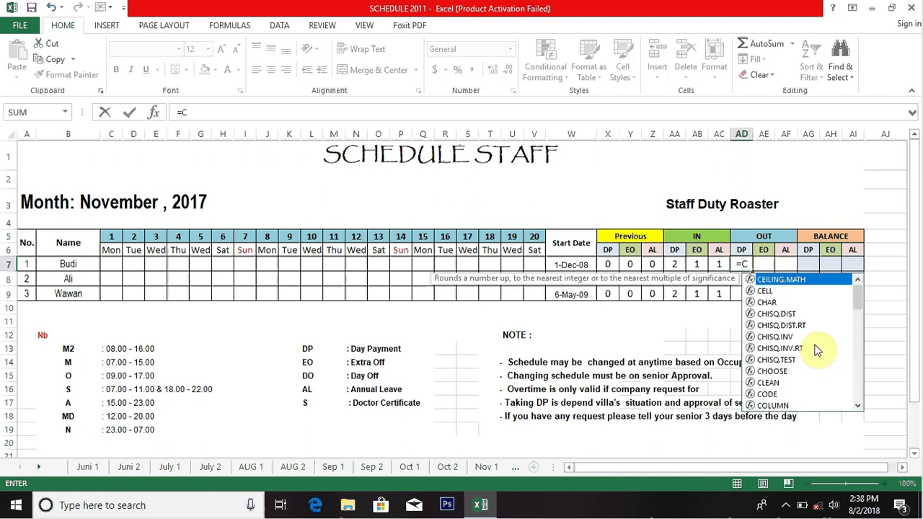
type("OUN")
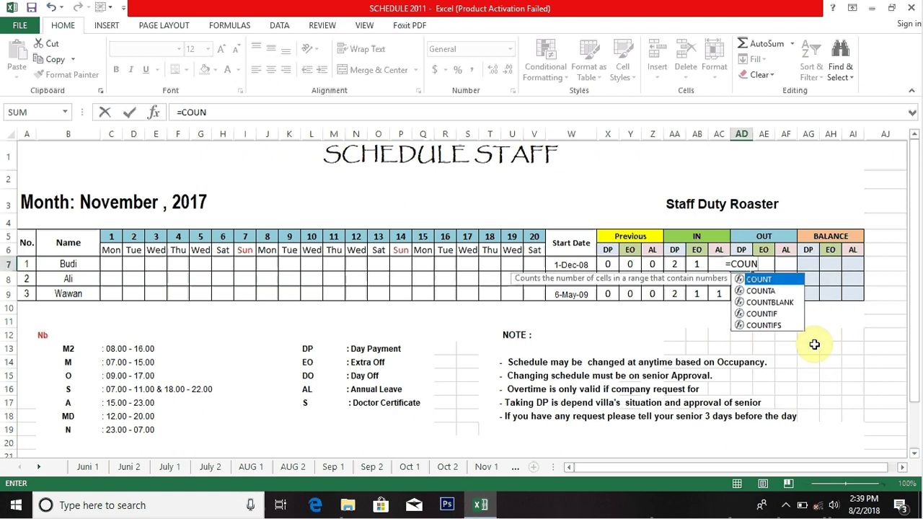
type("TIF")
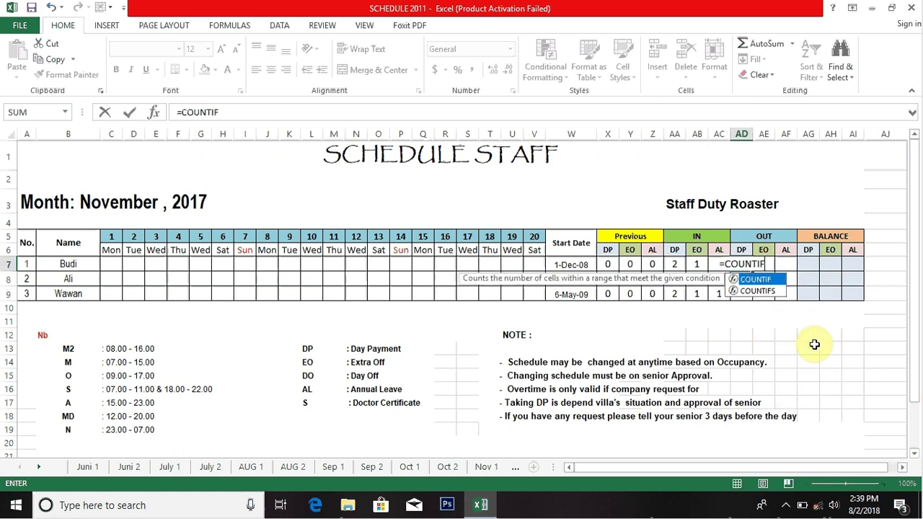
type("(")
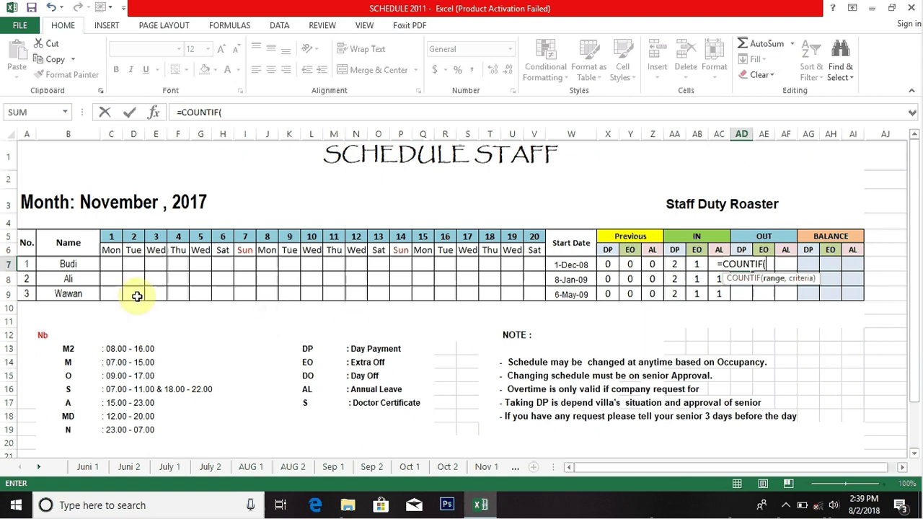
left_click_drag(108, 263, 534, 266)
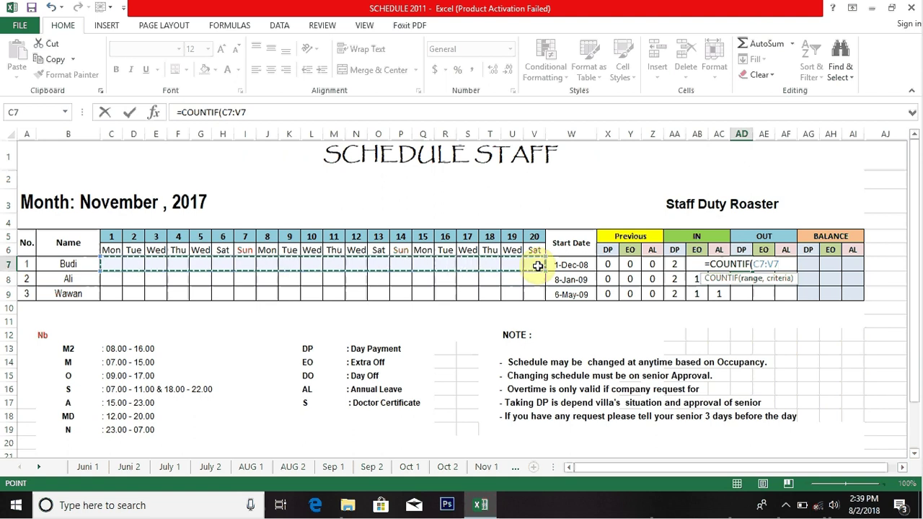
type(",")
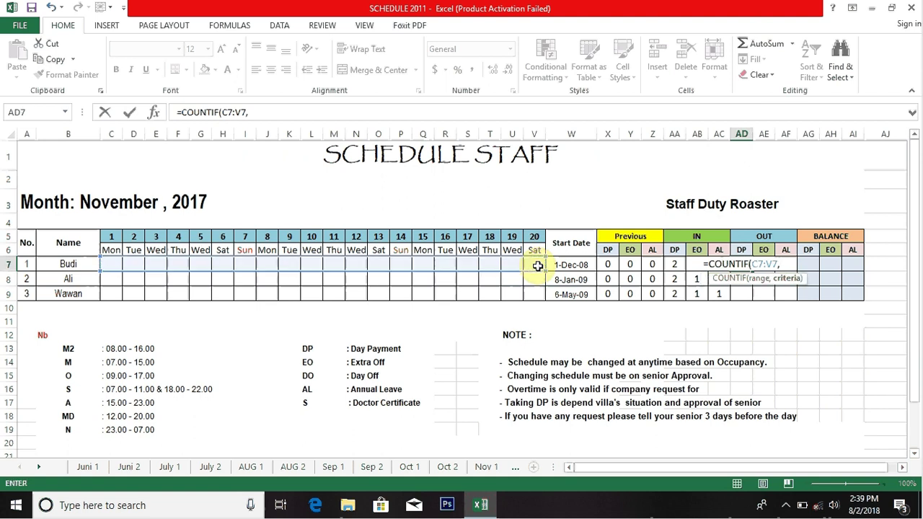
type("\"")
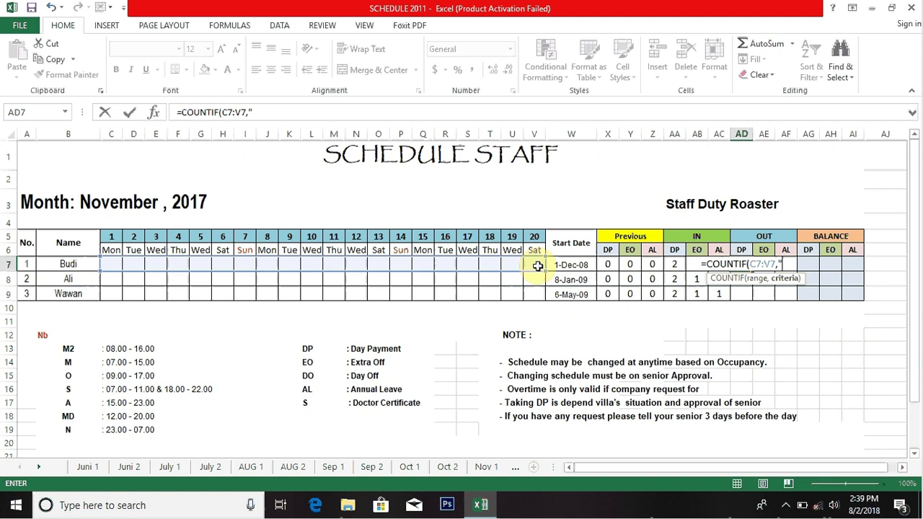
type("D")
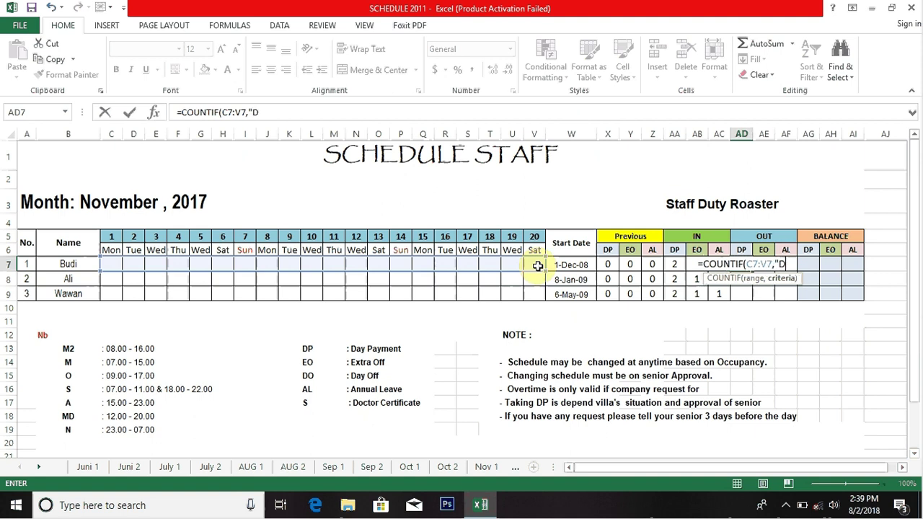
type("P\"")
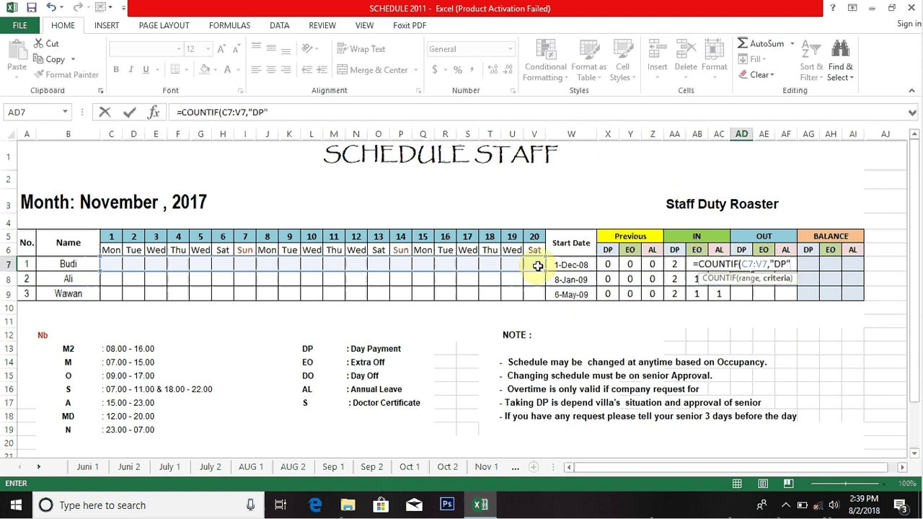
type(")")
key("Return")
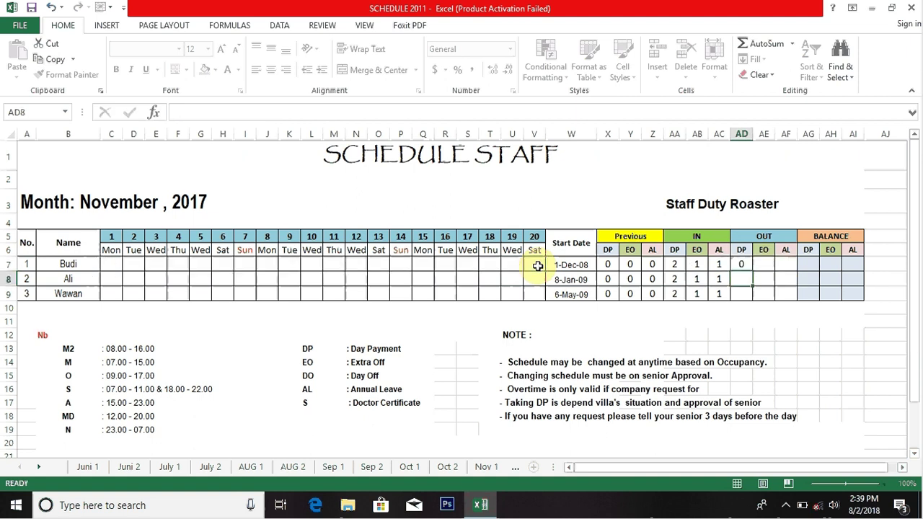
Enter DP for the first employee on days 8 and 11 (J7 and M7) and check the OUT DP formula cell
left_click(741, 263)
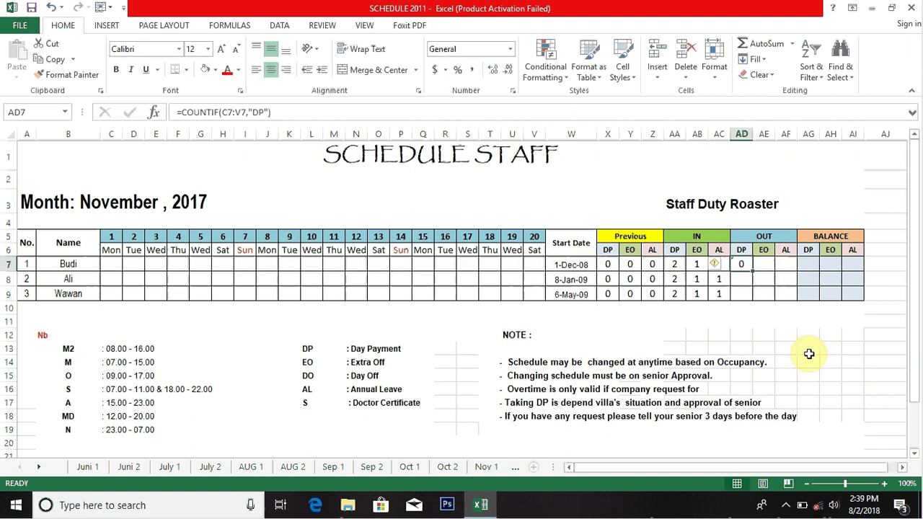
left_click(266, 263)
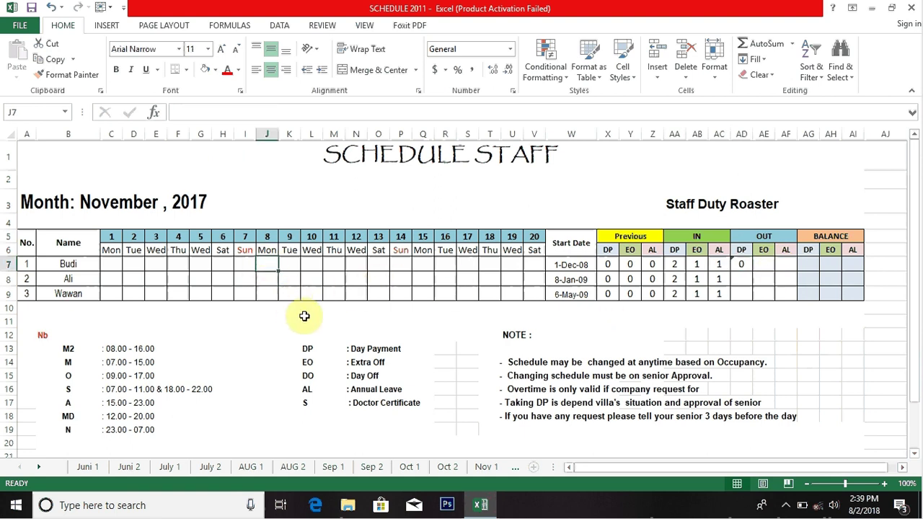
type("DP")
left_click(312, 294)
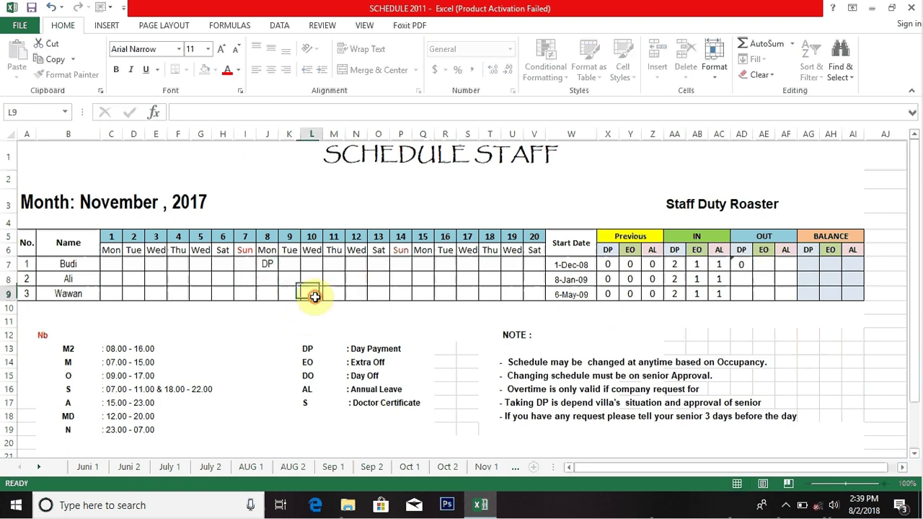
left_click(746, 265)
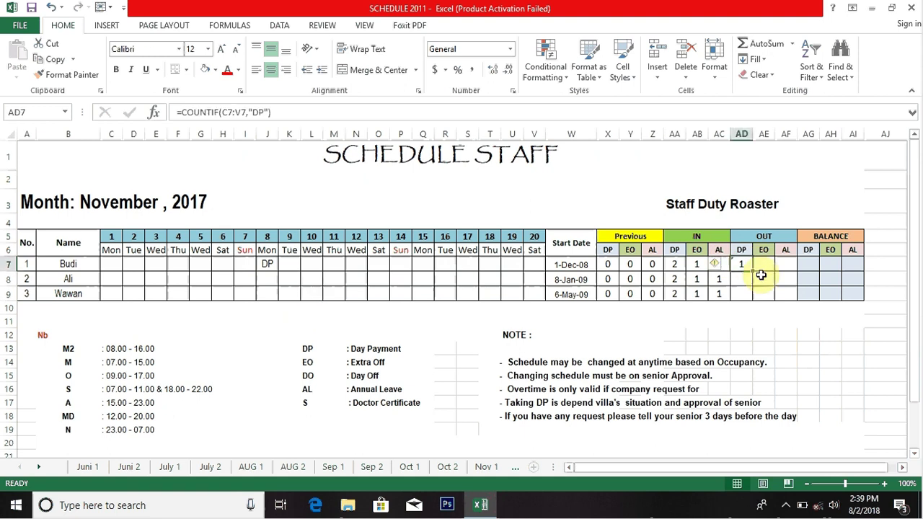
left_click(336, 264)
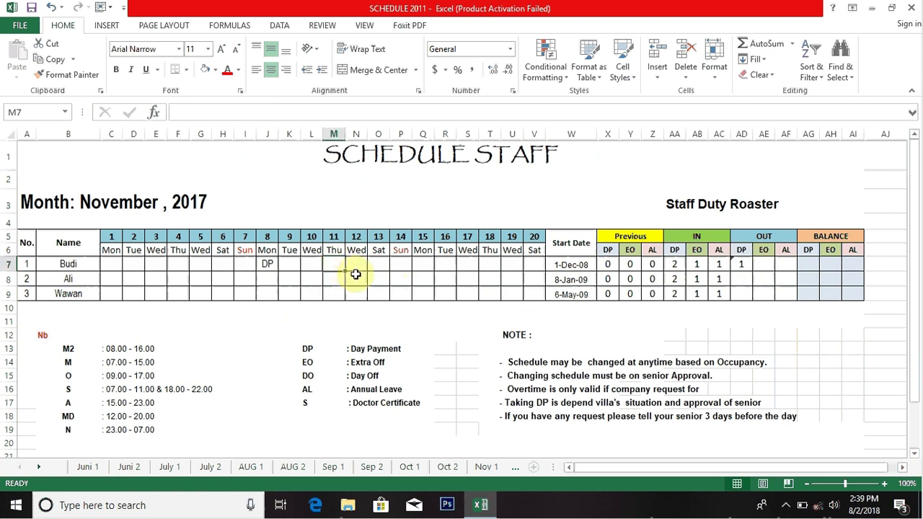
type("DP")
left_click(474, 264)
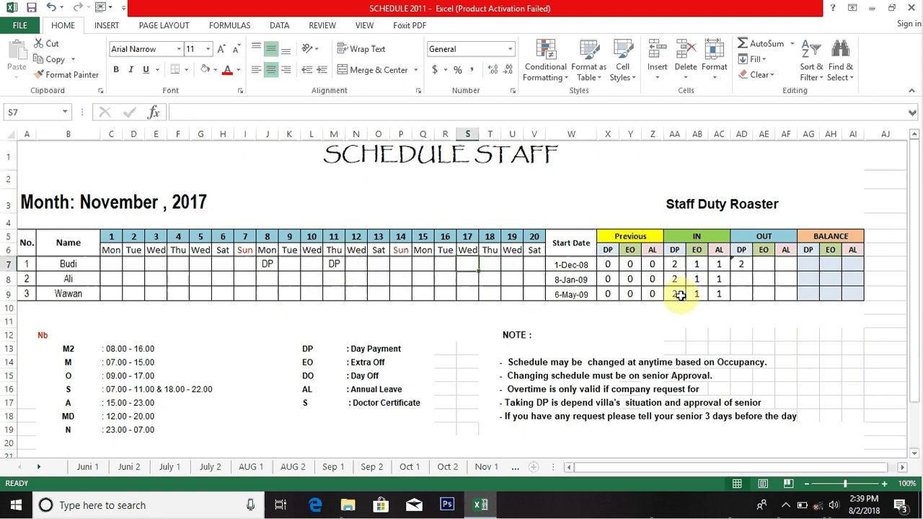
left_click(736, 265)
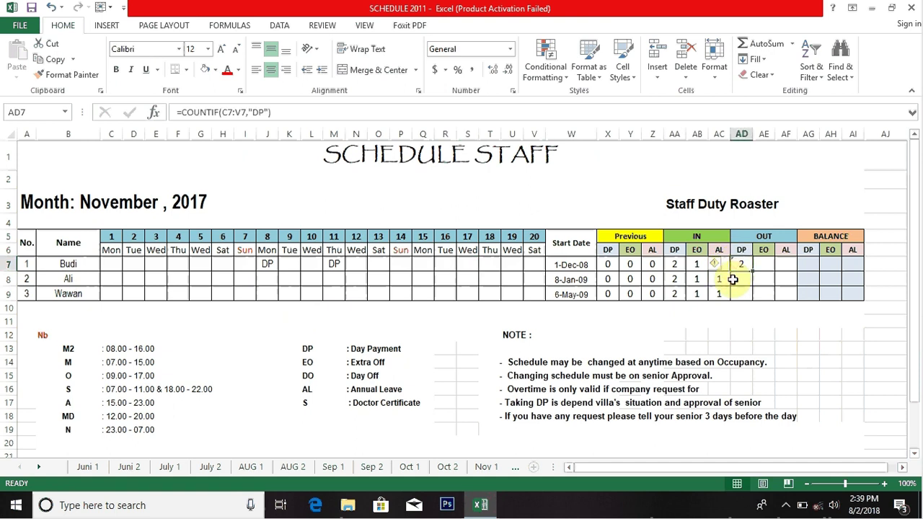
Enter the formula =COUNTIF(C7:V7,"EO") in AE7 to count the first employee's OUT EO days
left_click(765, 264)
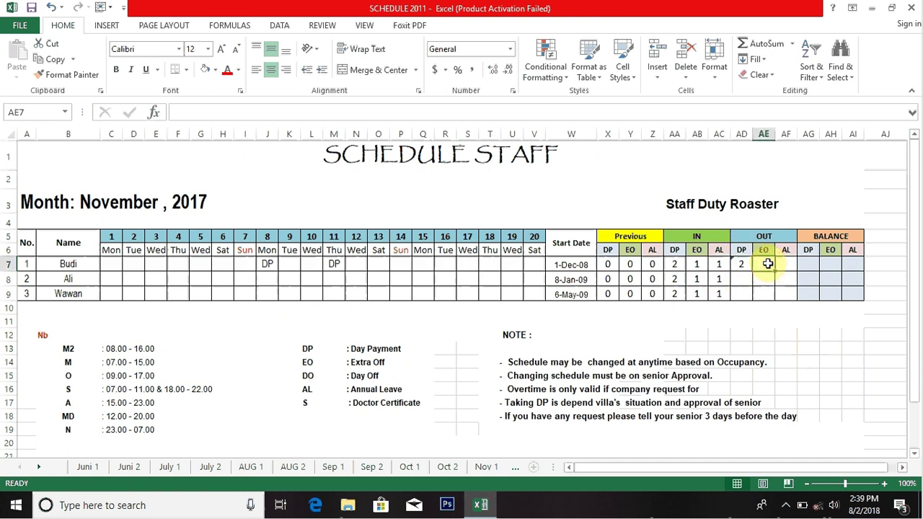
type("=COUNTI")
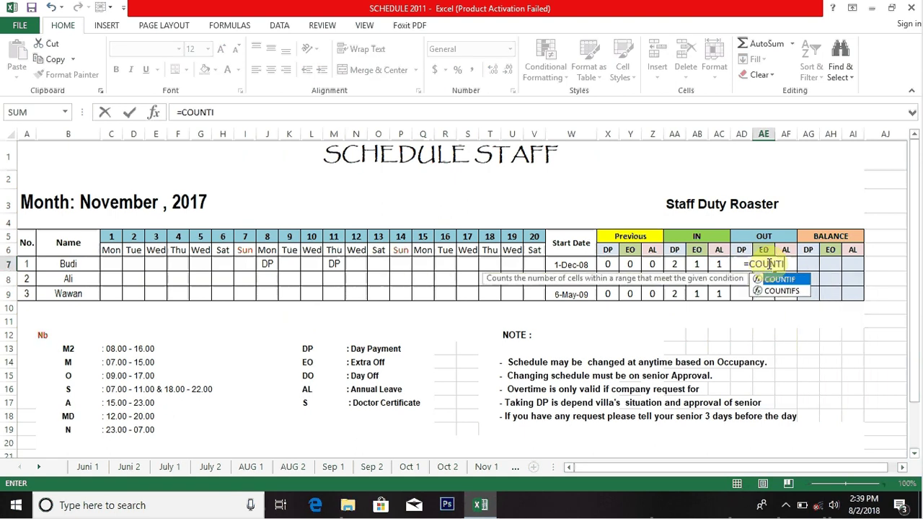
type("F")
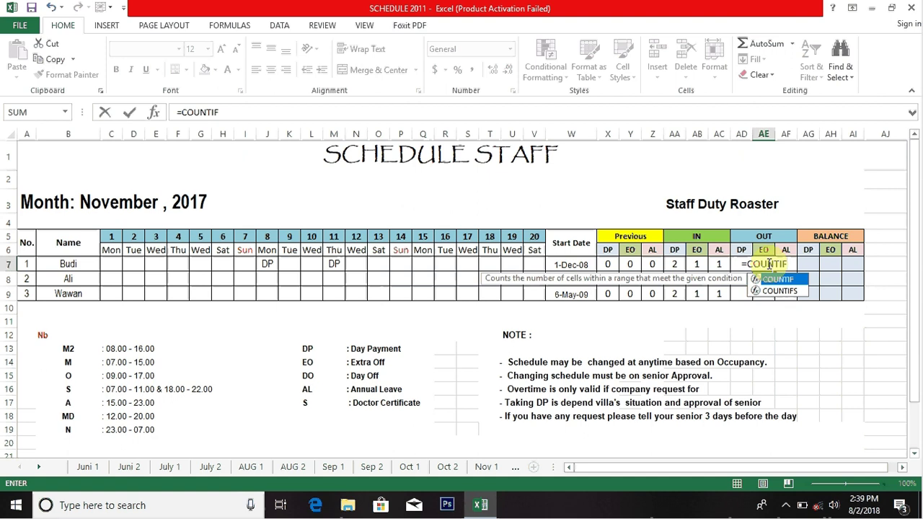
type("(")
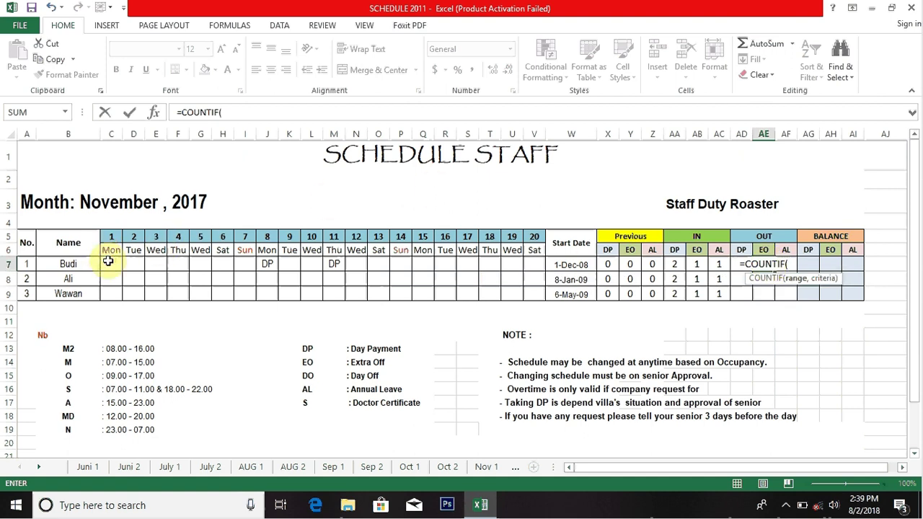
left_click_drag(108, 263, 535, 272)
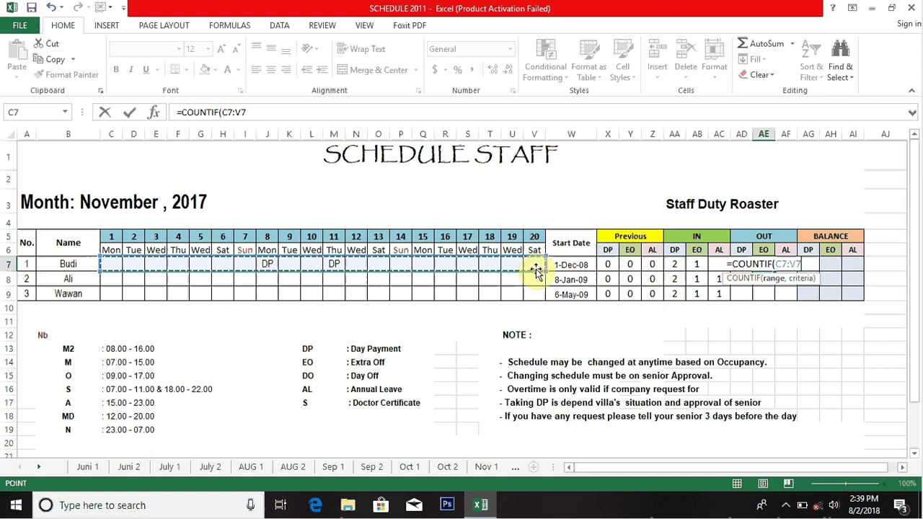
type(",\"")
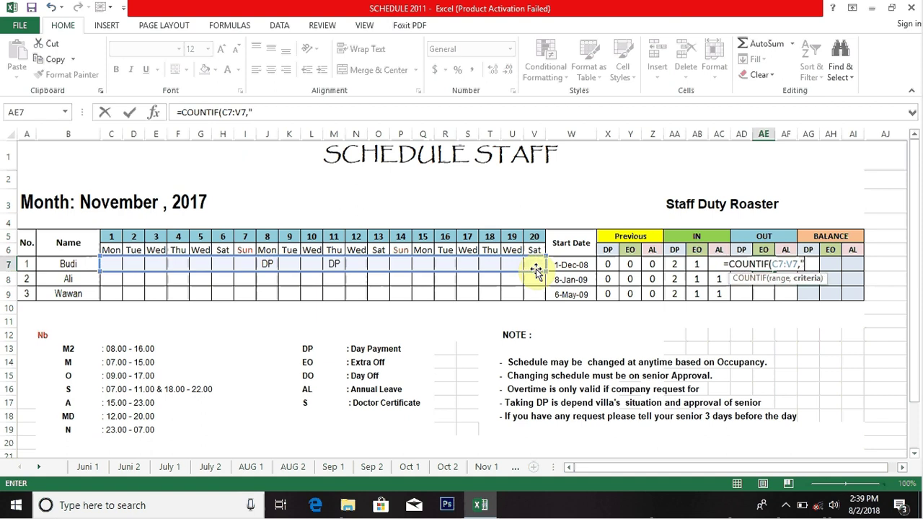
type("E")
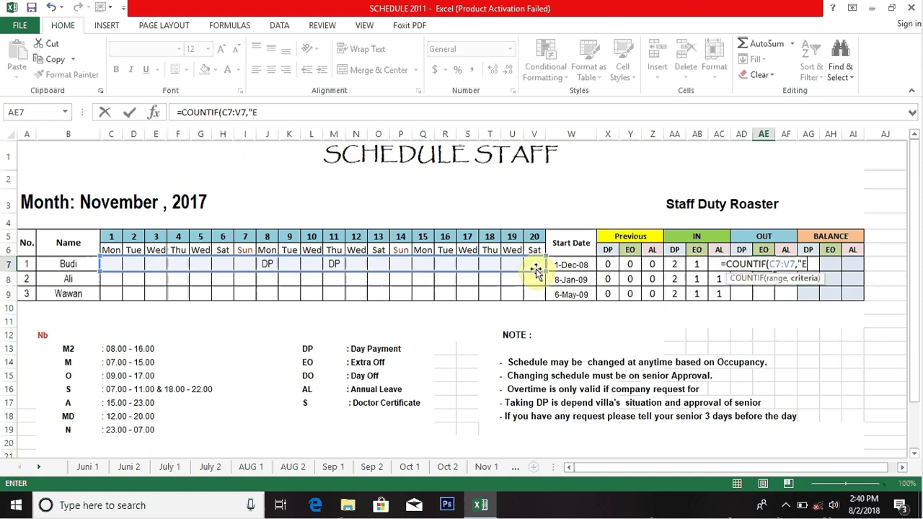
type("O\"")
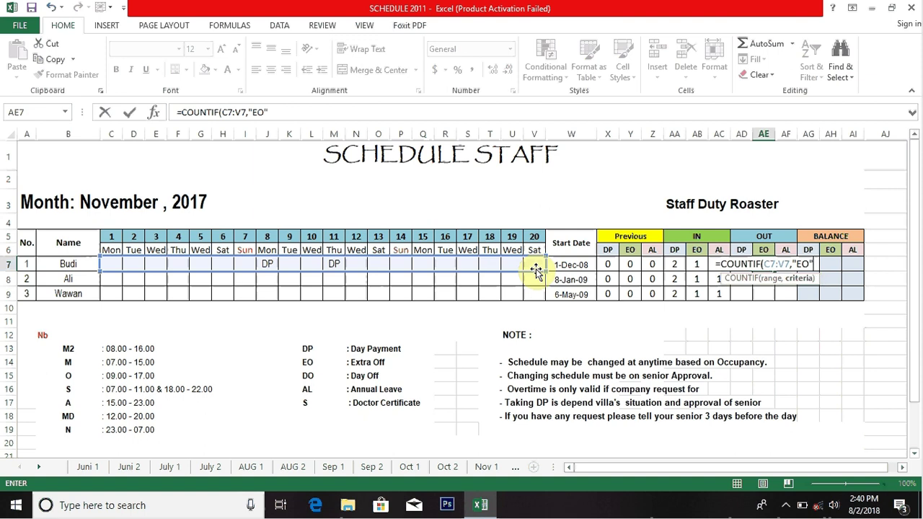
type(")")
key("Return")
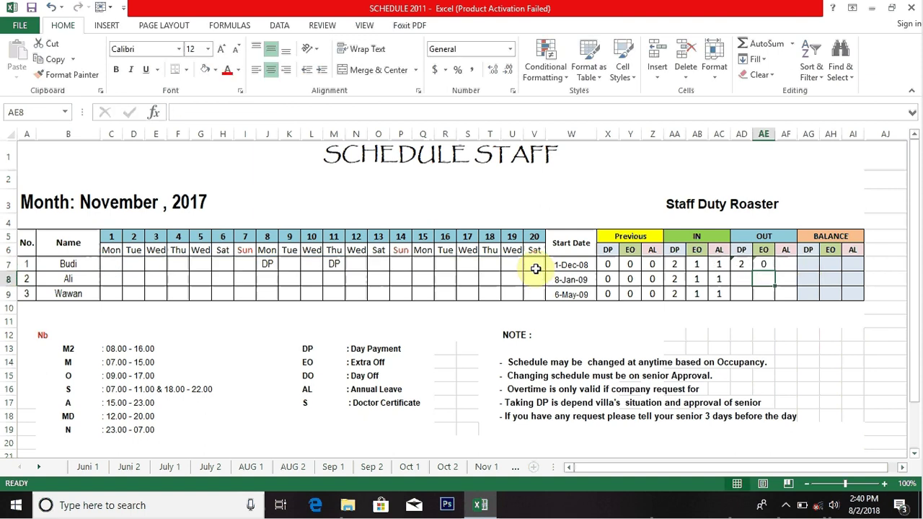
Enter EO for the first employee on days 2 and 16 (D7 and R7) and check the OUT EO formula cell
left_click(136, 264)
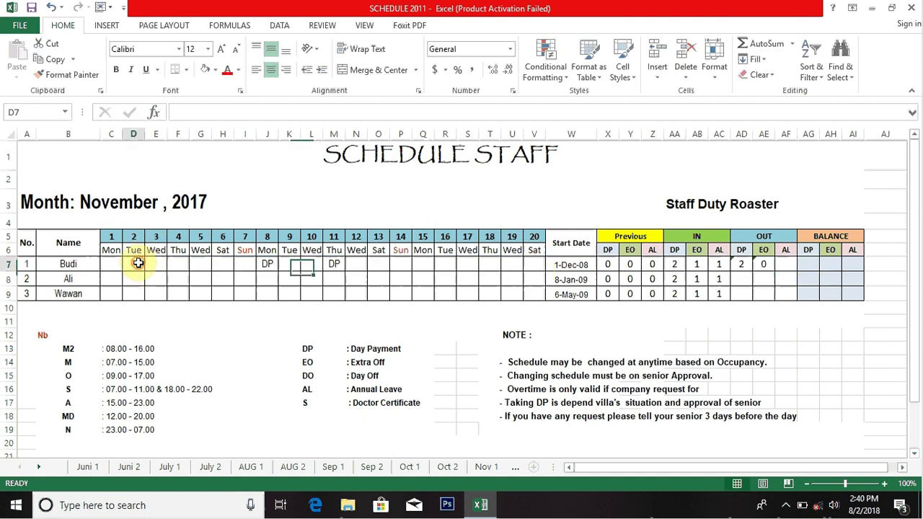
type("EO")
key("Tab")
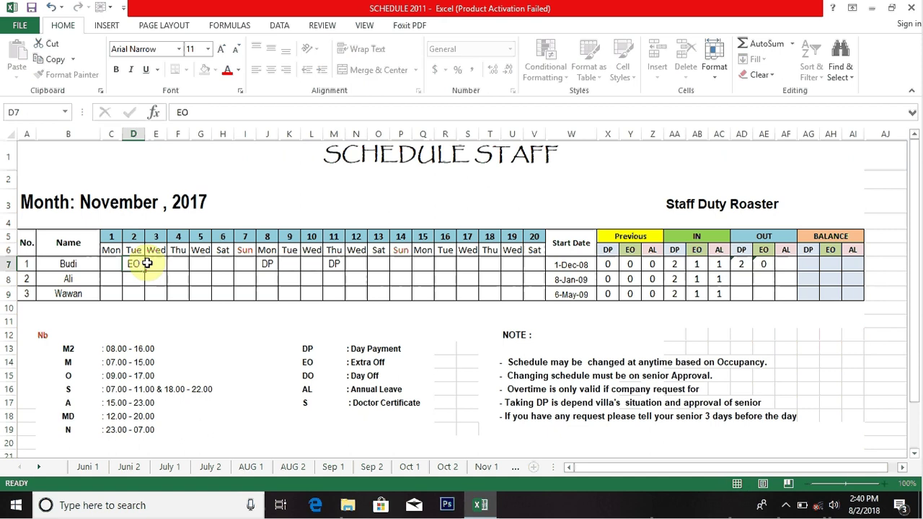
left_click(768, 266)
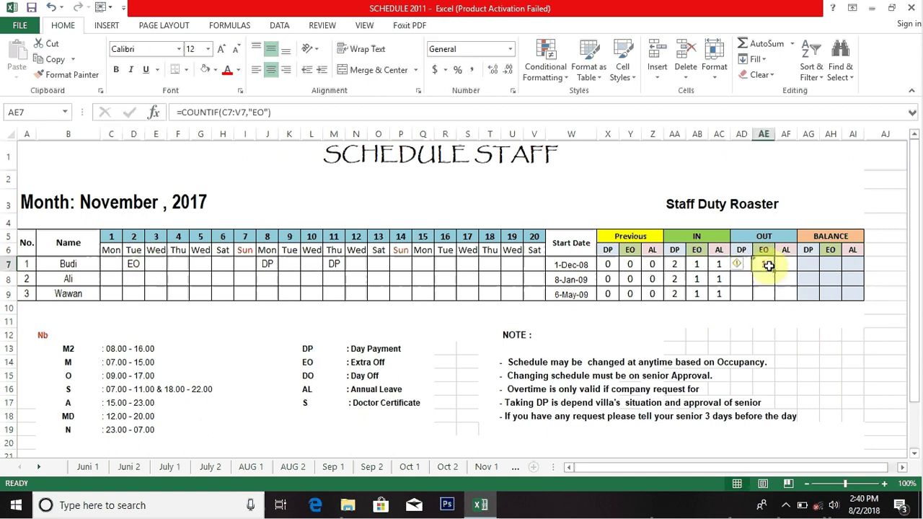
left_click(445, 264)
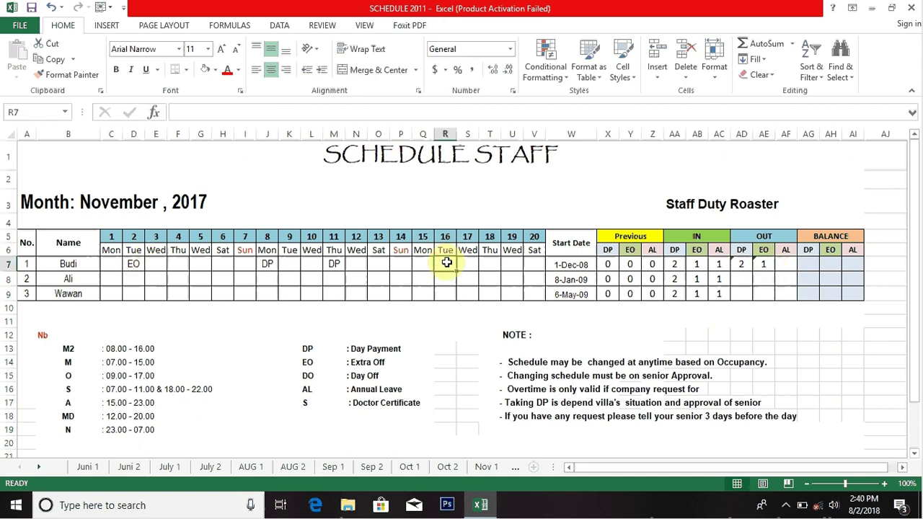
type("EO")
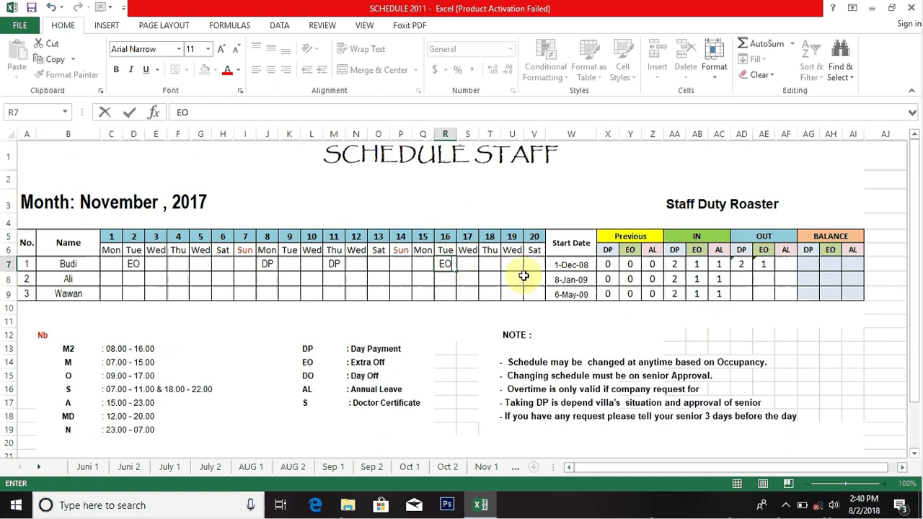
left_click(493, 279)
left_click(764, 265)
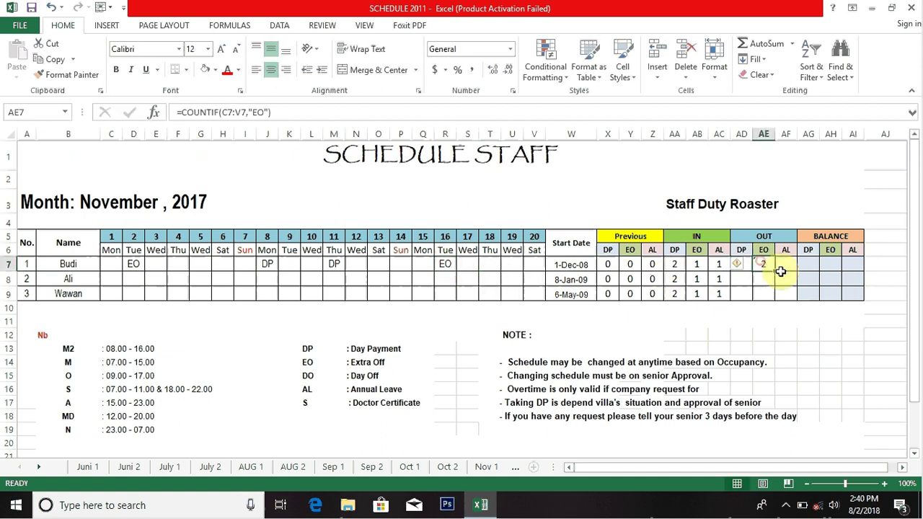
Enter the formula =COUNTIF(C7:V7,"AL") in AF7 to count the first employee's OUT AL days
left_click(786, 263)
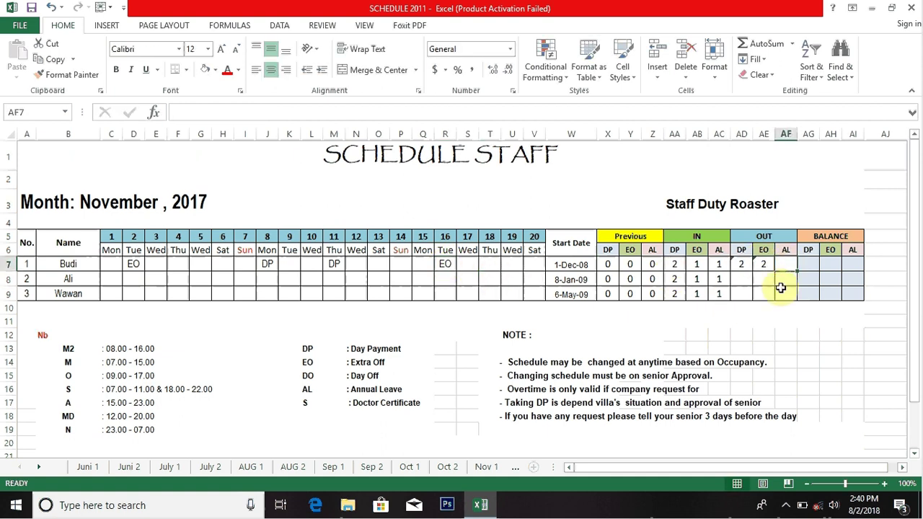
type("=")
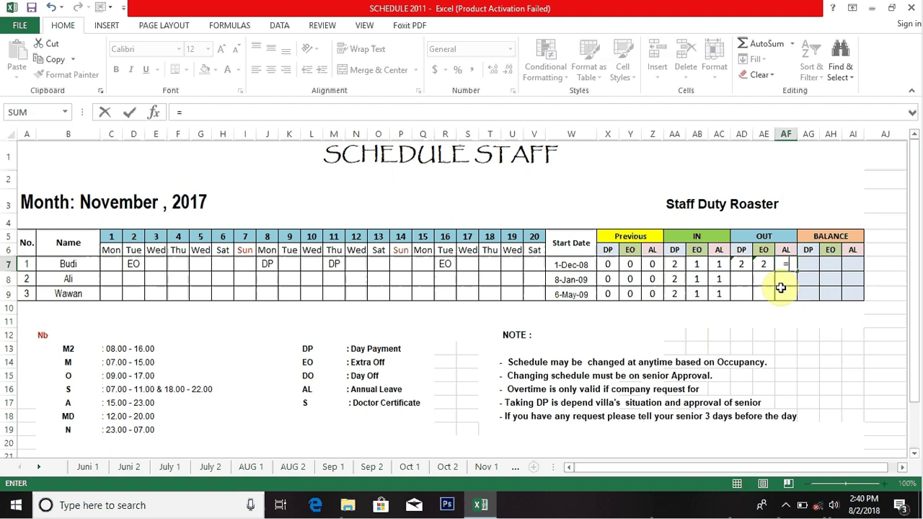
type("CO")
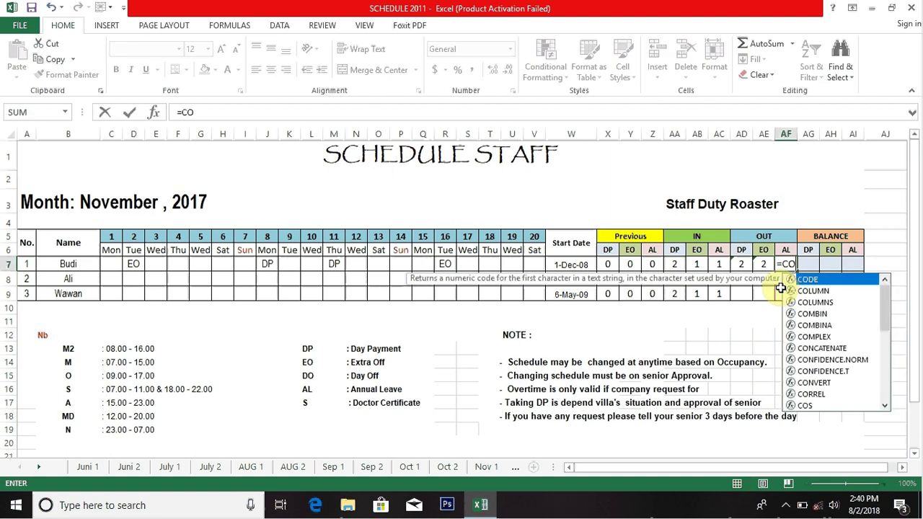
type("UNTI")
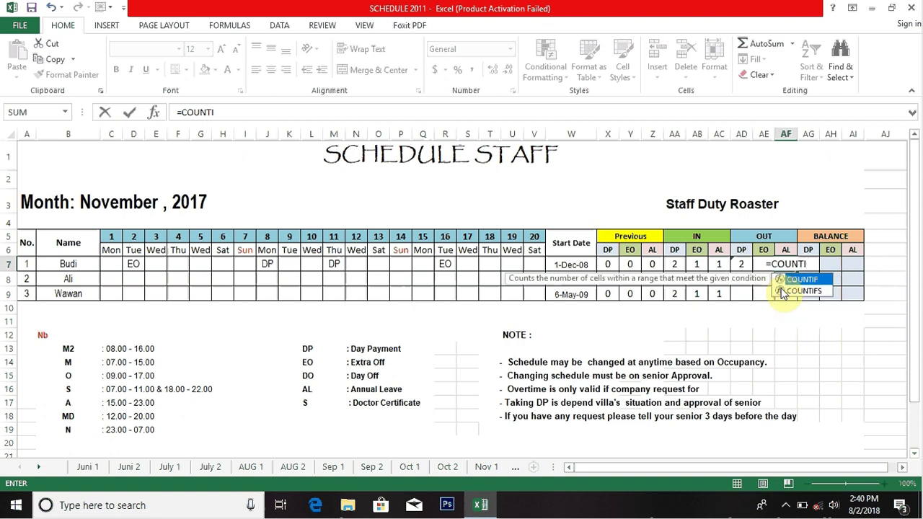
type("F")
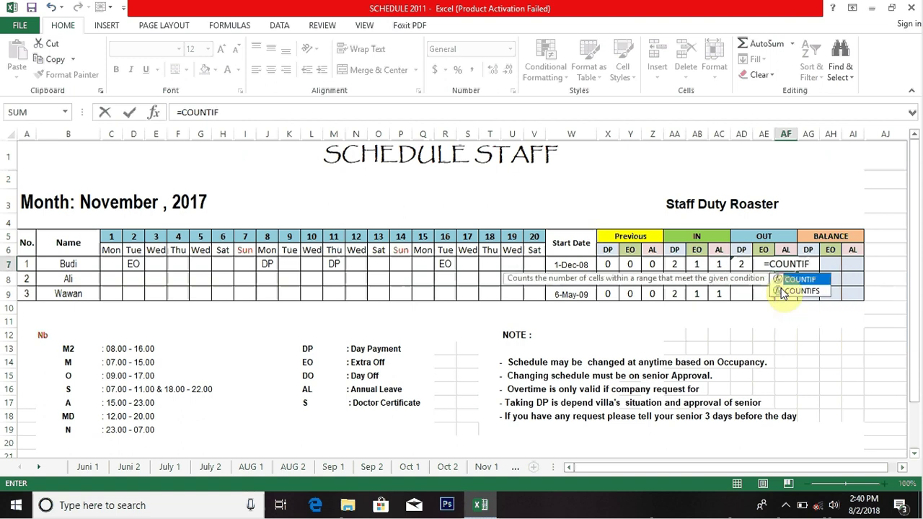
type("(")
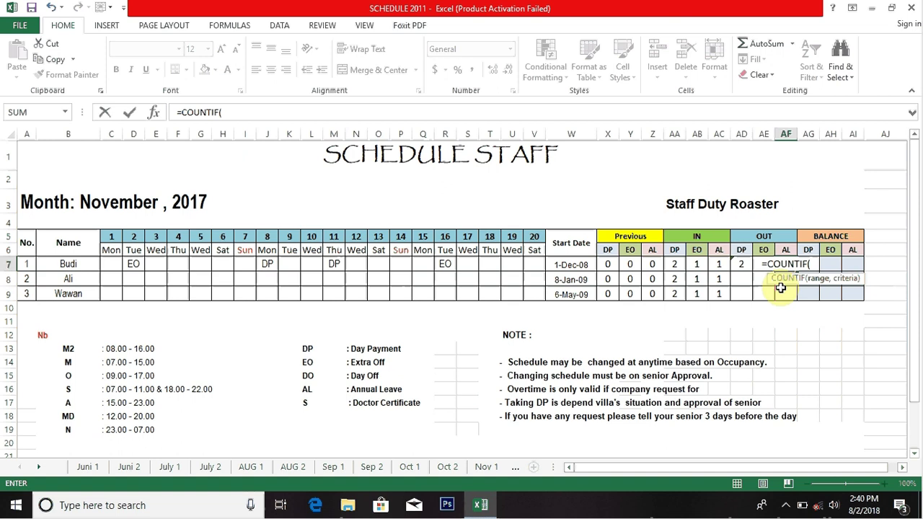
left_click_drag(109, 264, 528, 264)
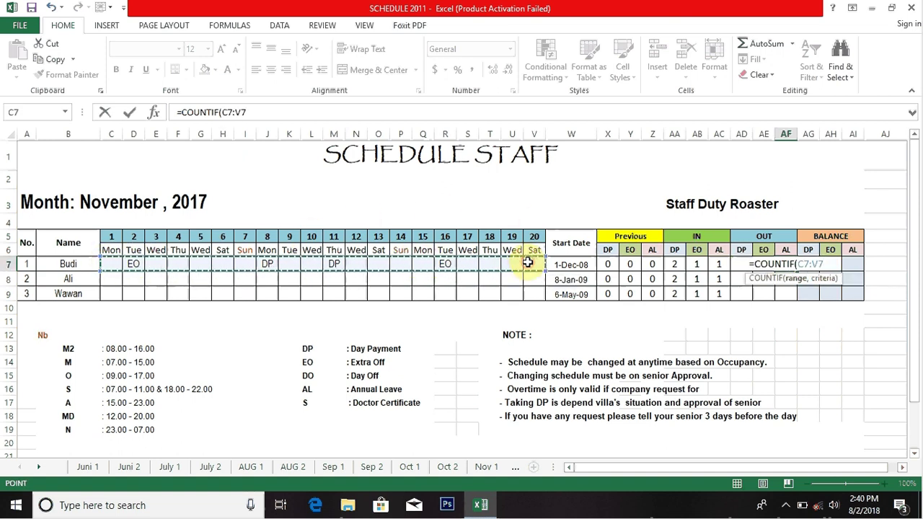
type(",")
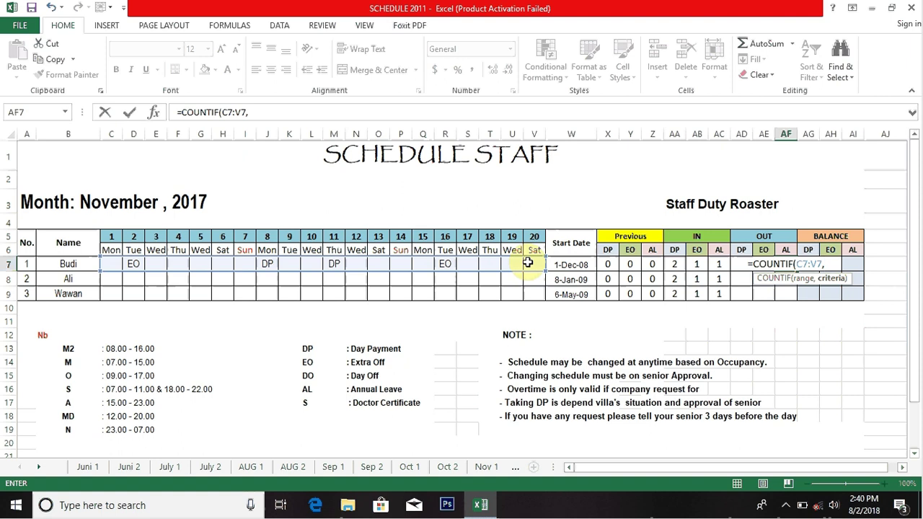
type("\"")
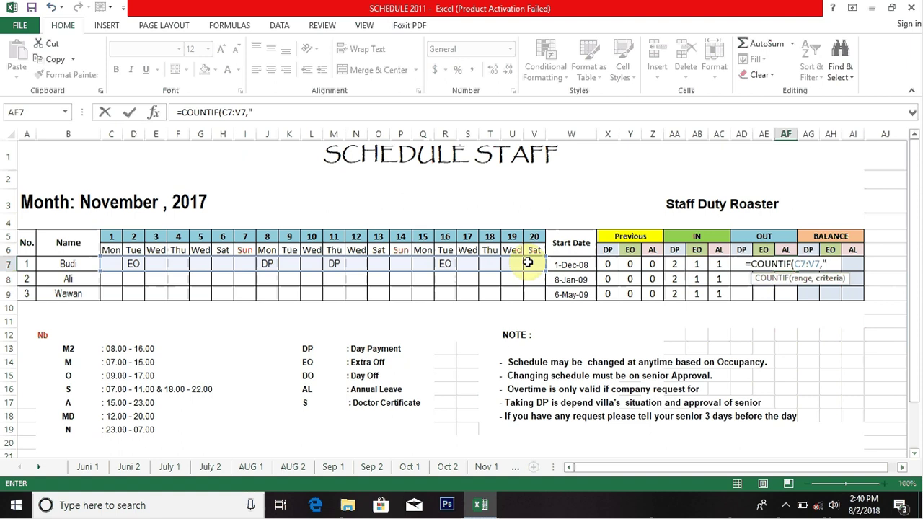
type("AL\"")
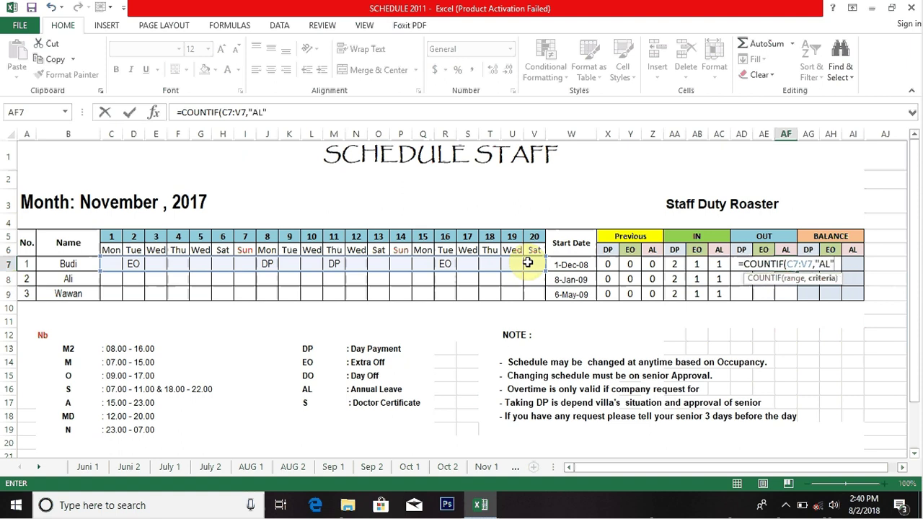
type(")")
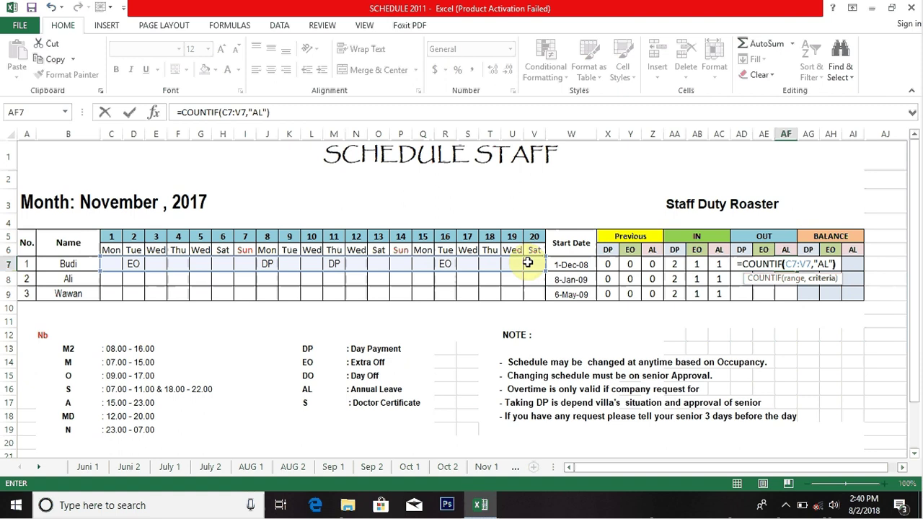
key("Return")
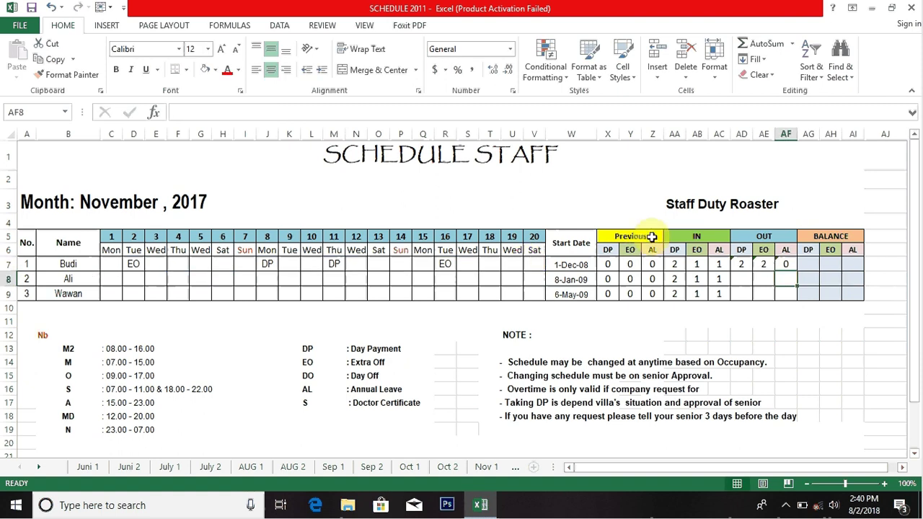
Copy the OUT DP, EO and AL formulas from AD7:AF7 down to the other two employees in rows 8 and 9
left_click(741, 278)
left_click(766, 279)
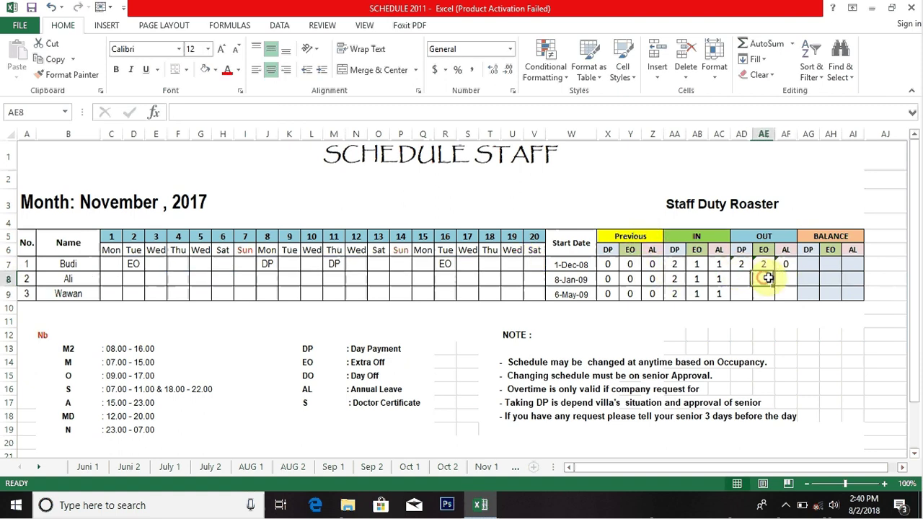
left_click(781, 277)
left_click(743, 294)
left_click(758, 293)
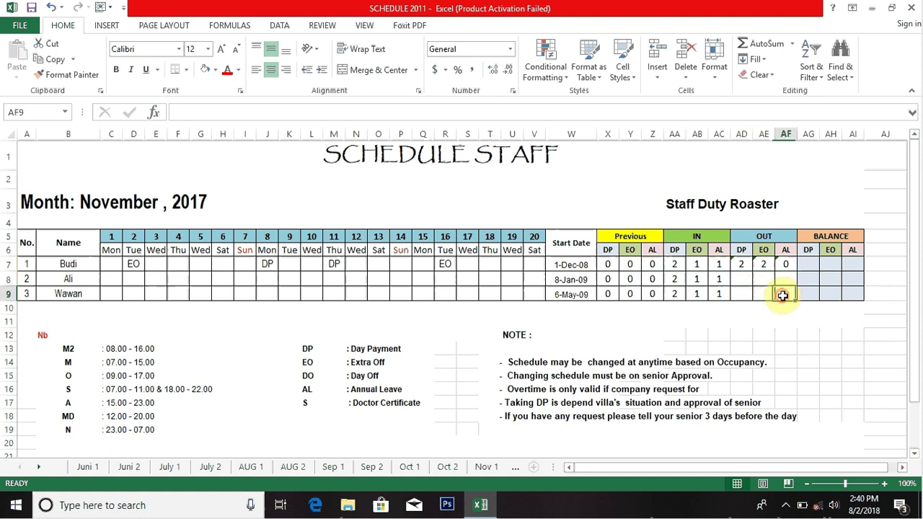
left_click(743, 264)
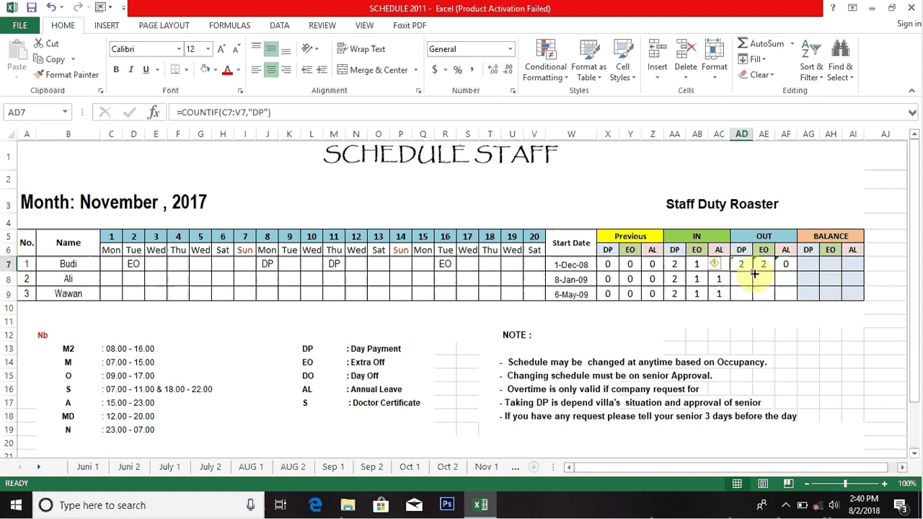
left_click_drag(753, 272, 796, 298)
left_click(762, 264)
left_click(790, 264)
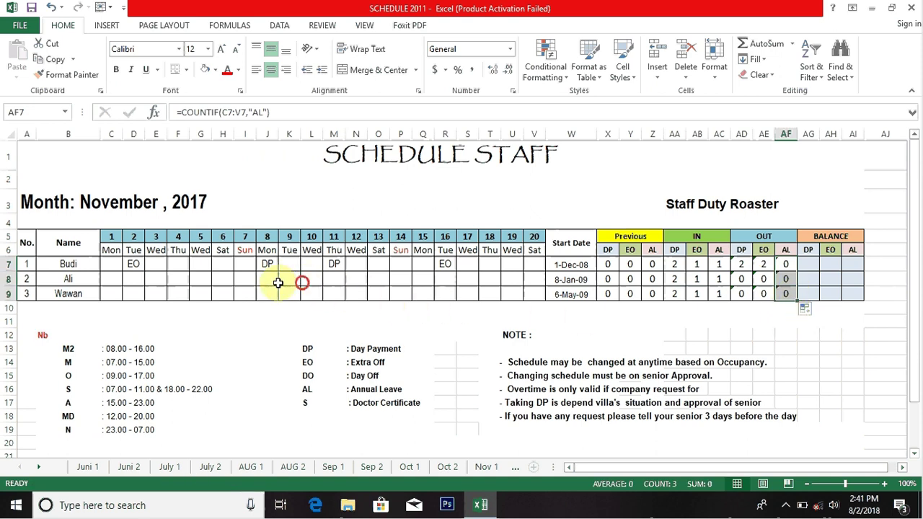
Enter EO for the second employee on day 10 (L8) and for the third employee on day 13 (O9)
left_click(306, 281)
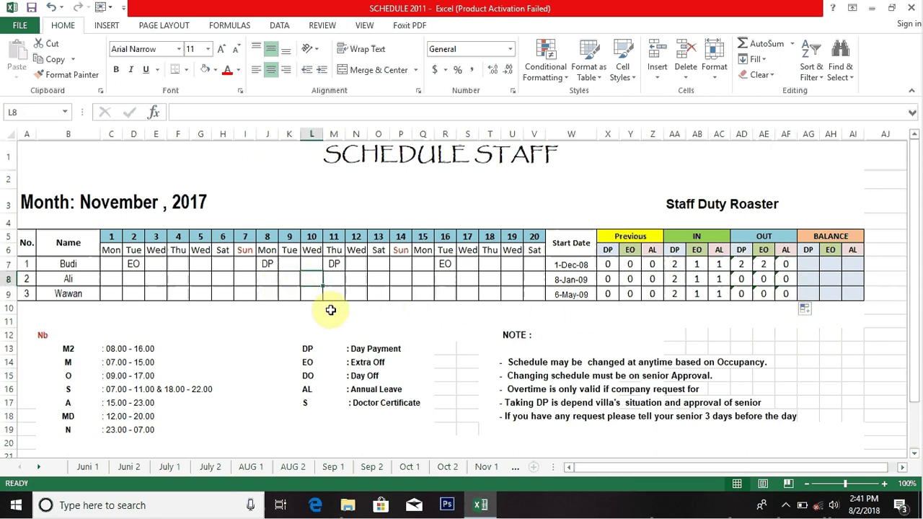
type("EO")
key("Tab")
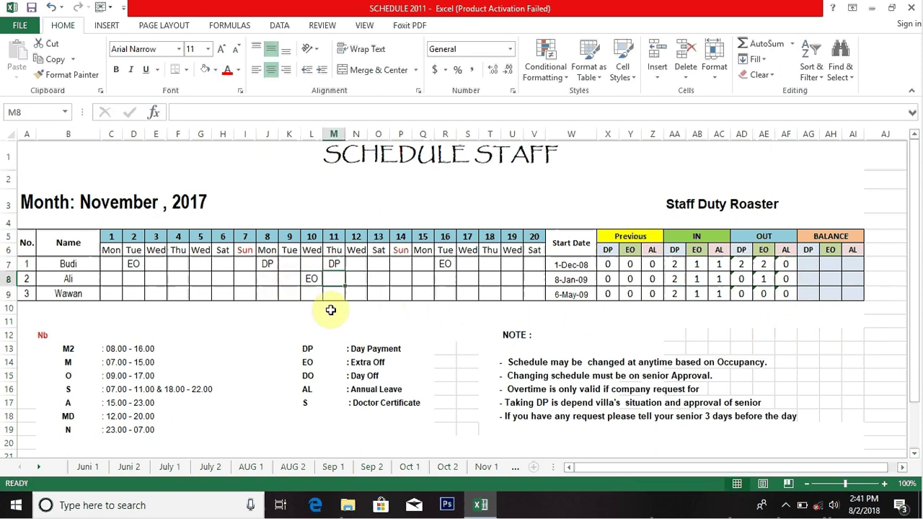
key("Down")
key("Right")
key("Right")
type("EO")
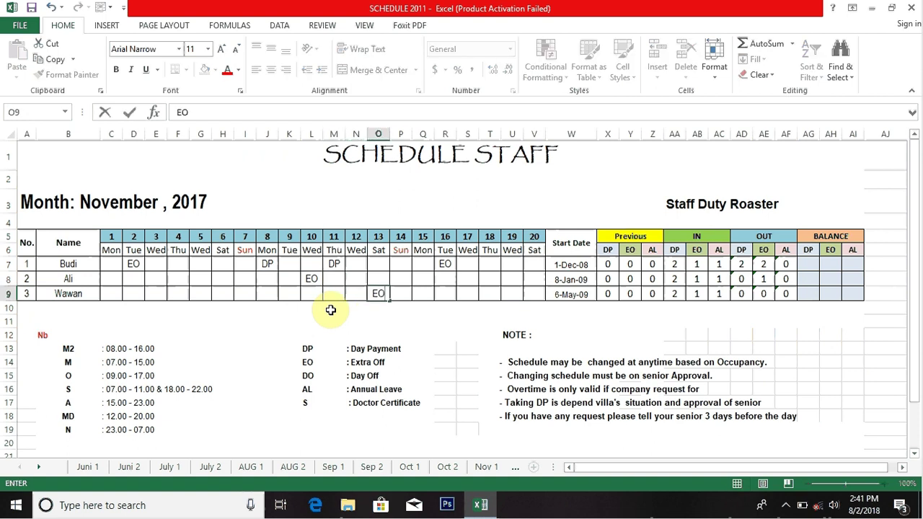
key("Tab")
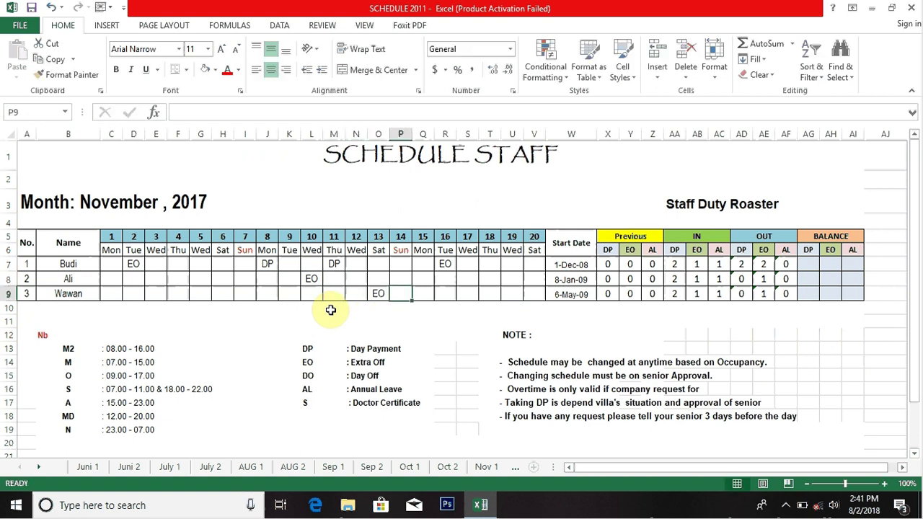
Enter AL for the third employee on day 4 (F9) and check the OUT AL formula in AF9
left_click(186, 295)
type("AL")
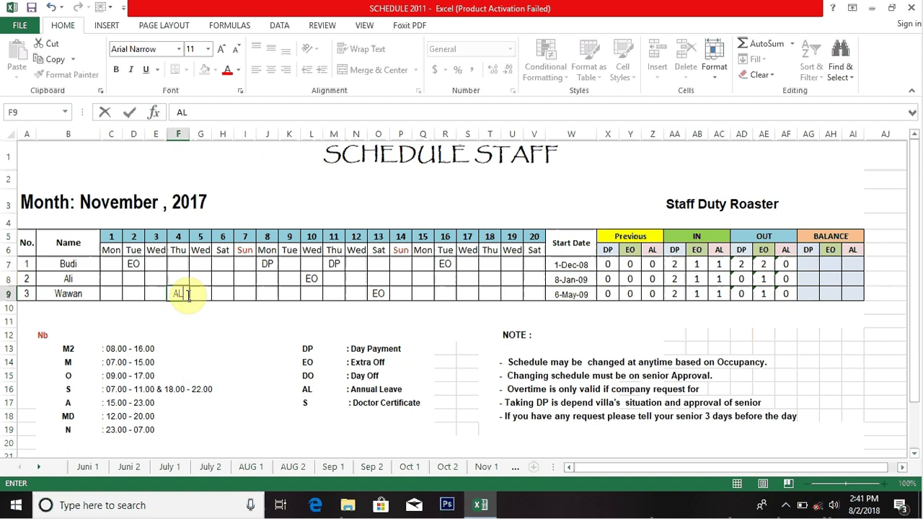
key("Tab")
left_click(791, 292)
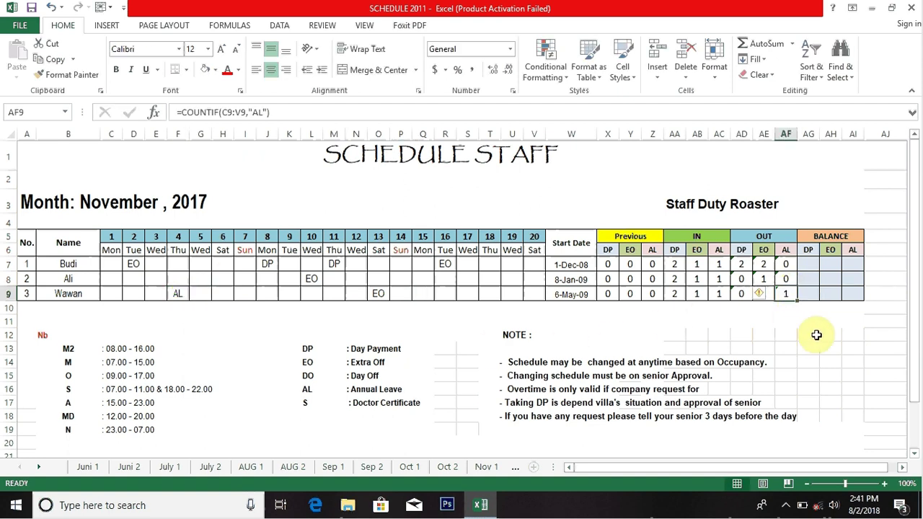
left_click(808, 261)
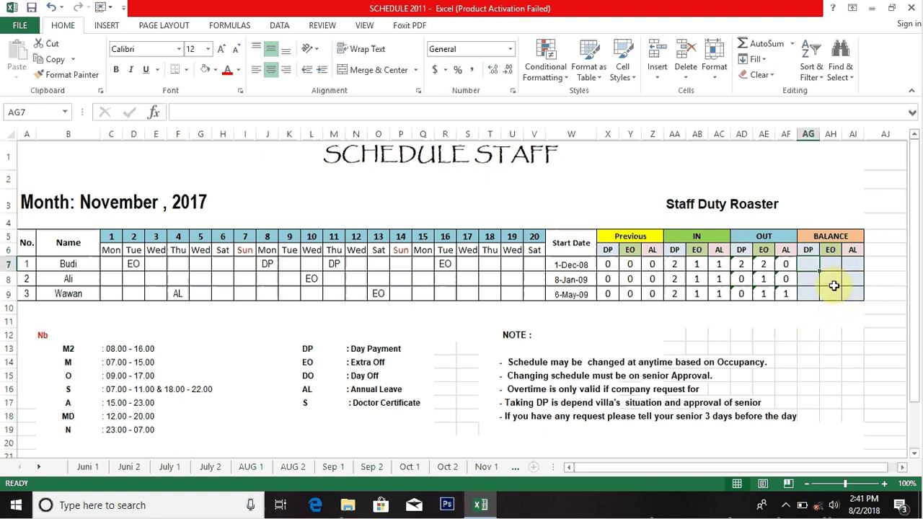
left_click(614, 237)
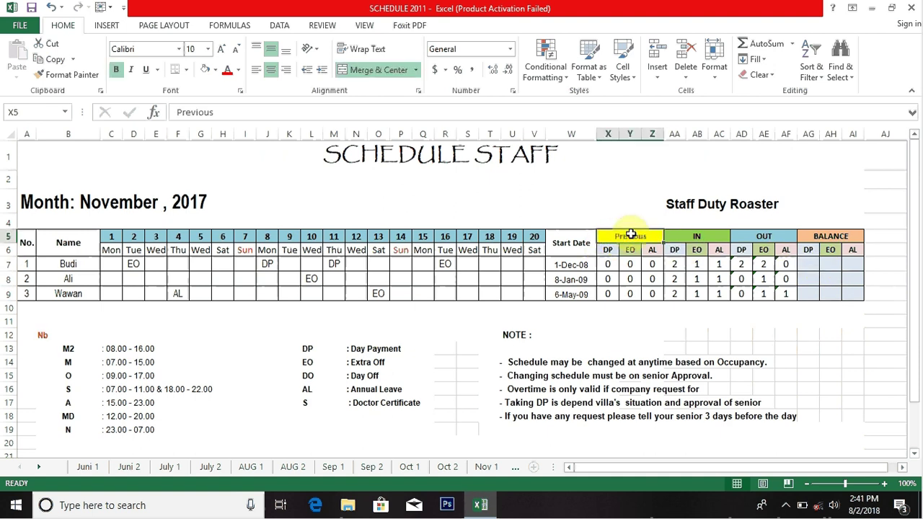
left_click(703, 235)
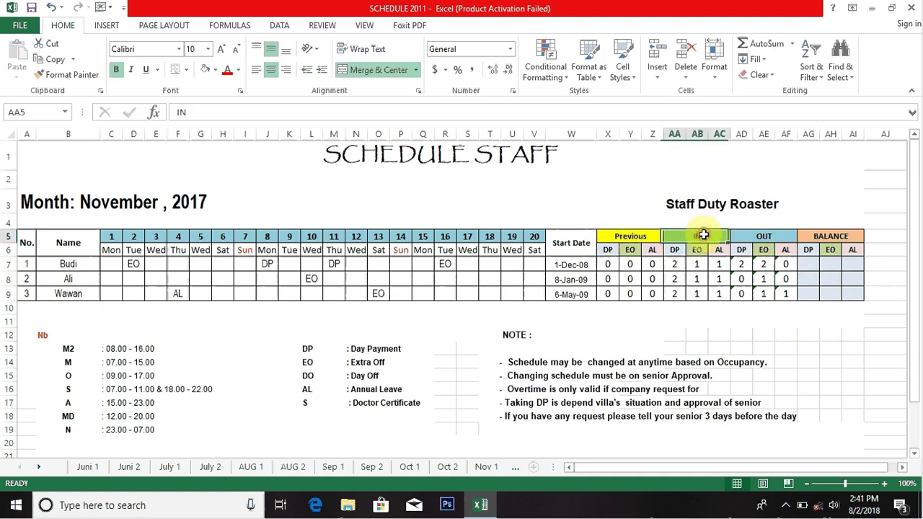
left_click(772, 231)
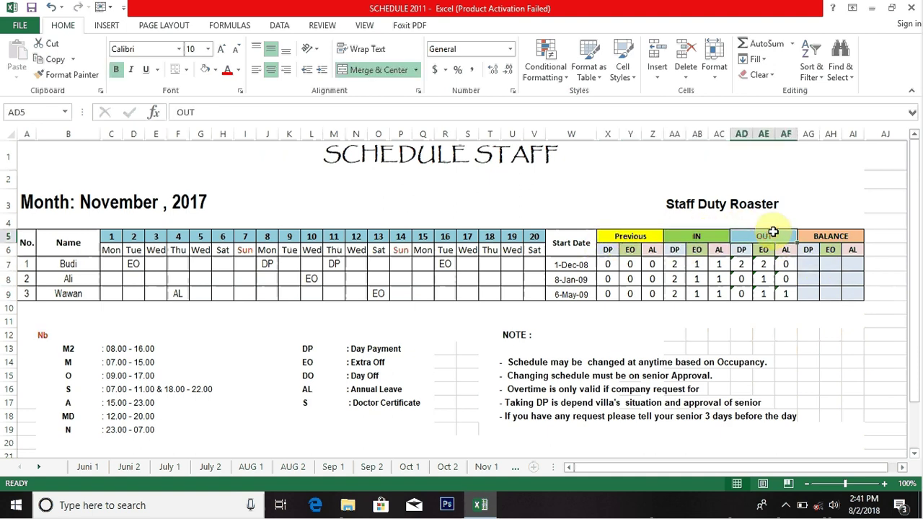
Enter =X7+AA7-AD7 in AG7 for the first employee's BALANCE DP and fill it down to rows 8 and 9
left_click(813, 263)
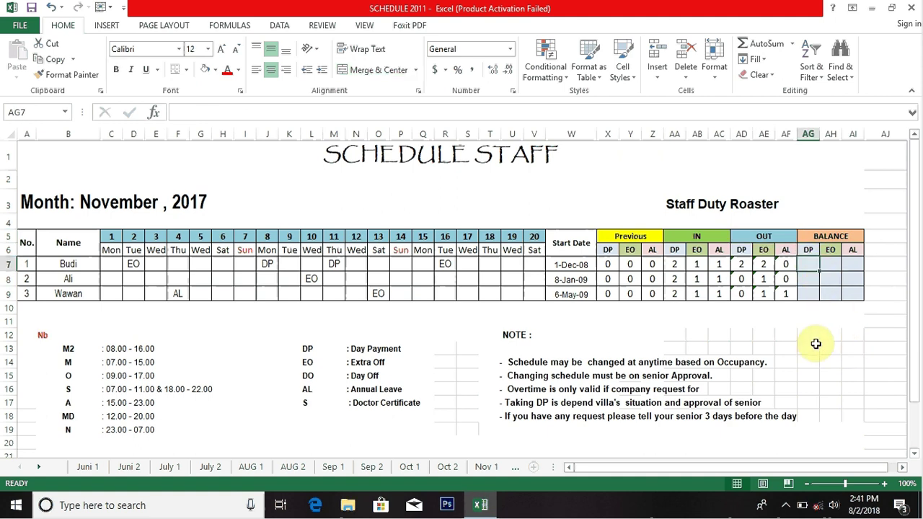
type("=")
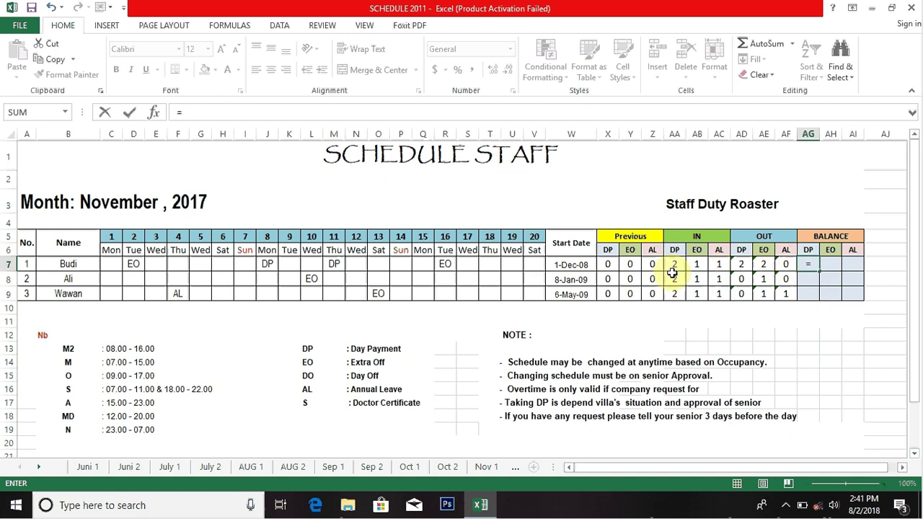
left_click(608, 264)
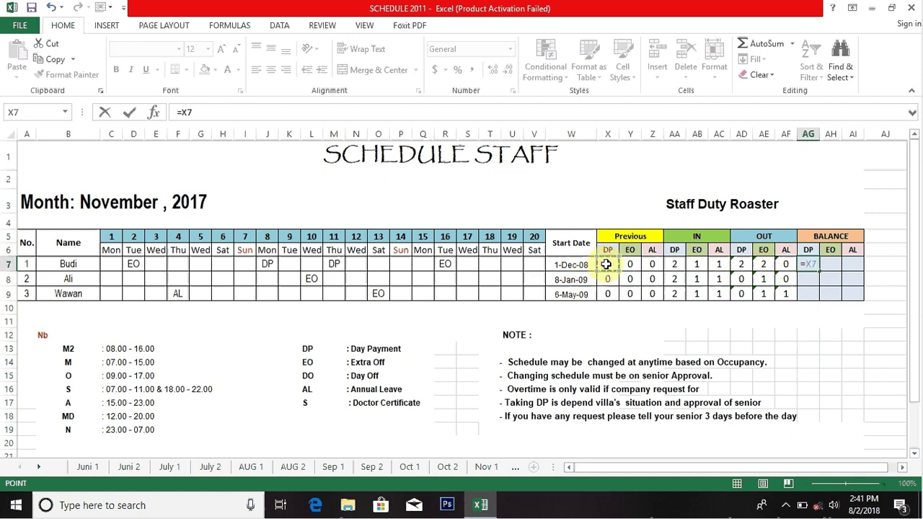
type("+")
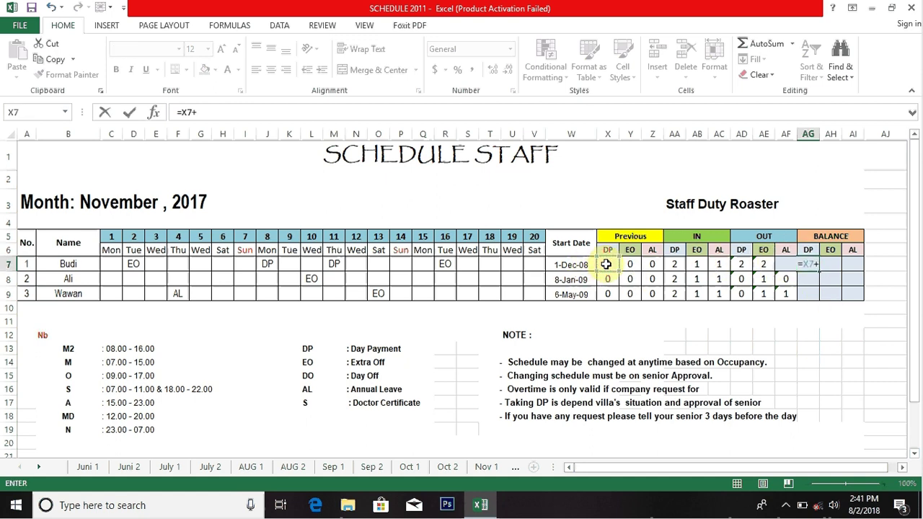
left_click(675, 263)
type("-")
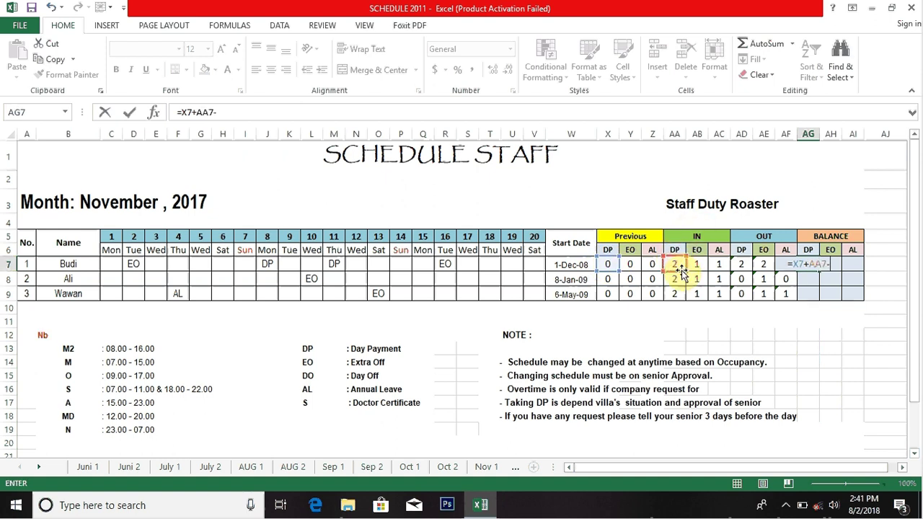
left_click(746, 265)
key("Return")
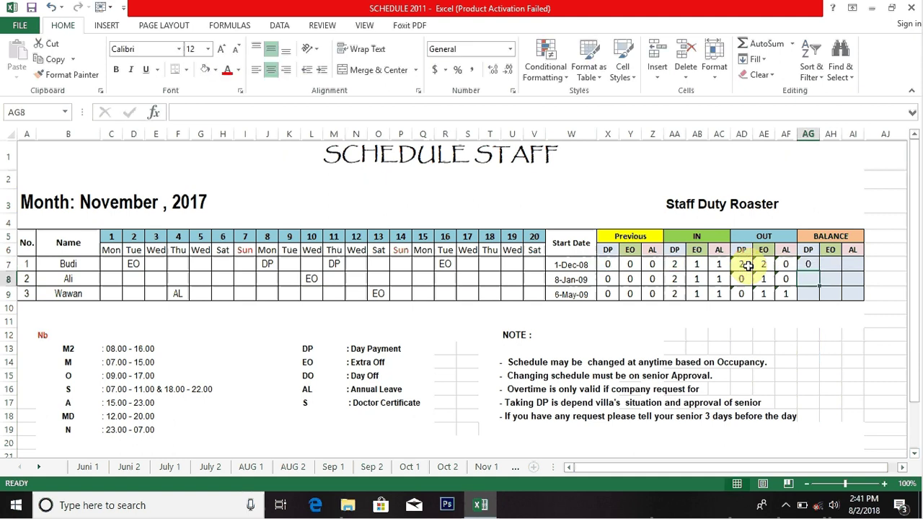
left_click(808, 264)
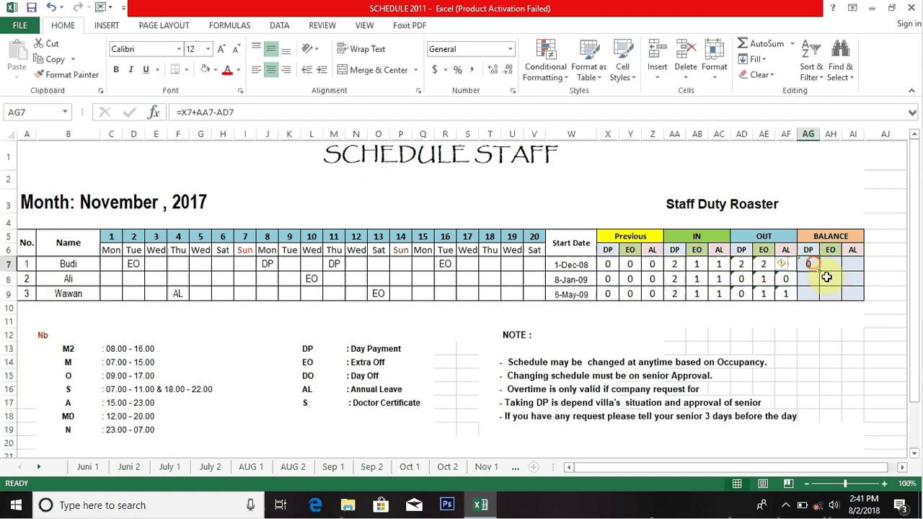
left_click_drag(819, 271, 817, 302)
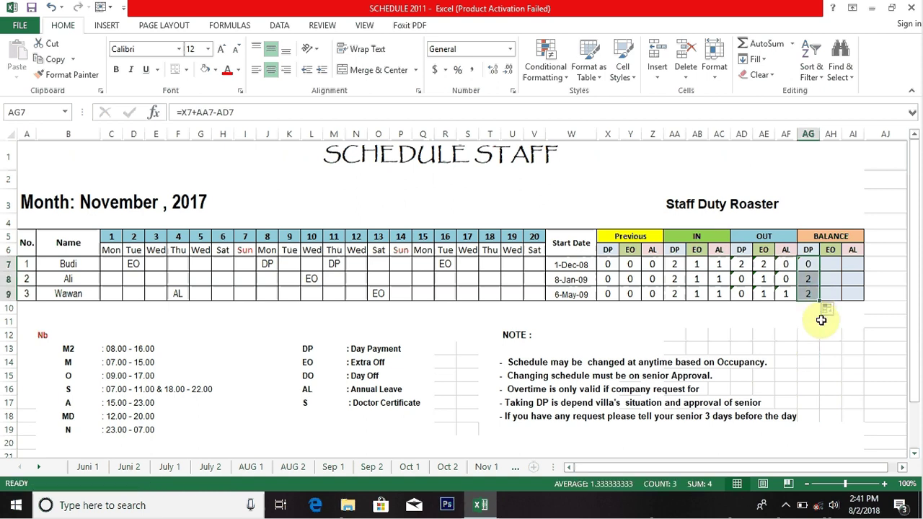
Enter =Y7+AB7-AE7 in AH7 for the first employee's BALANCE EO and fill it down to rows 8 and 9
left_click(832, 264)
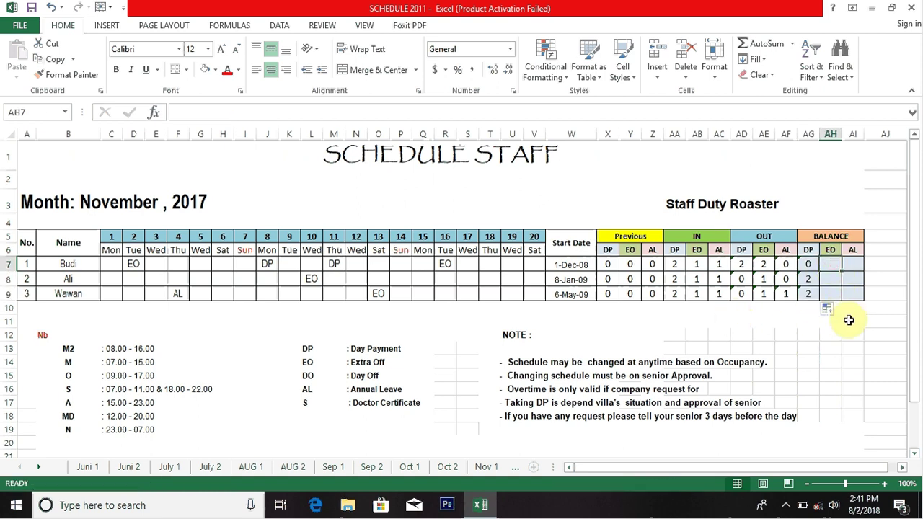
type("=")
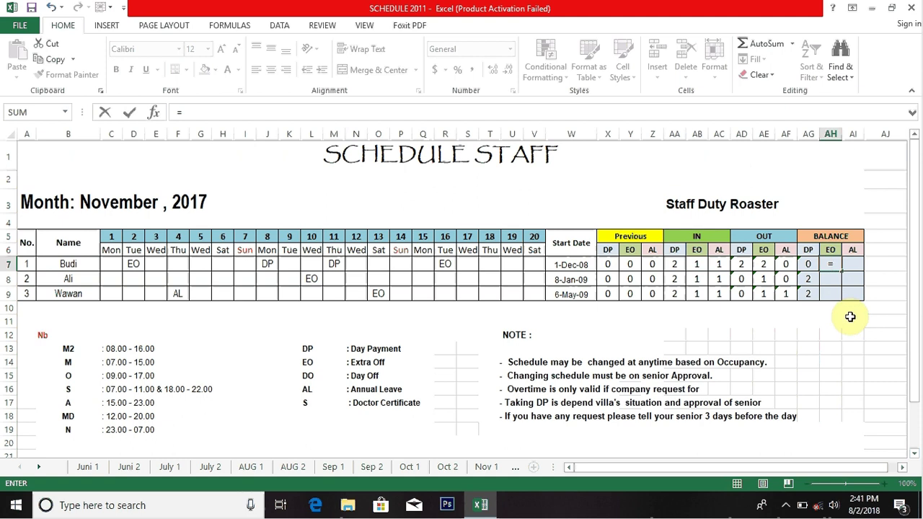
left_click(631, 265)
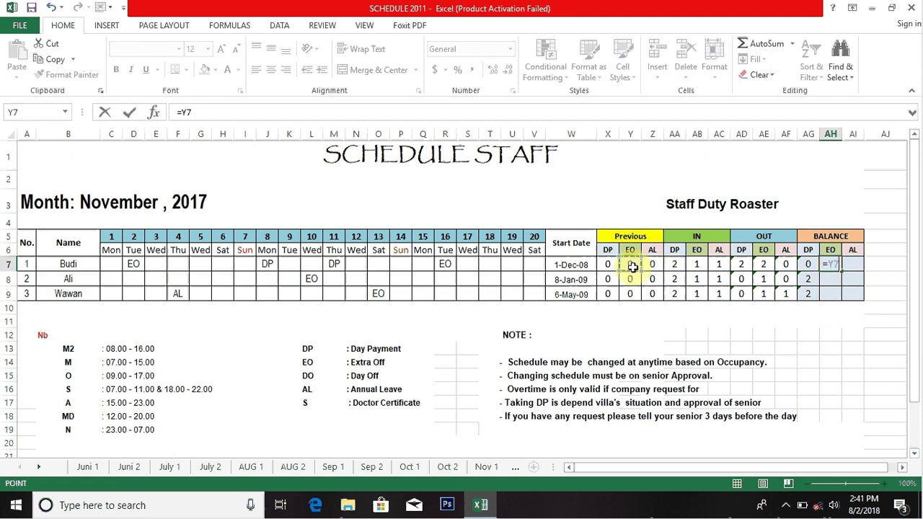
type("+")
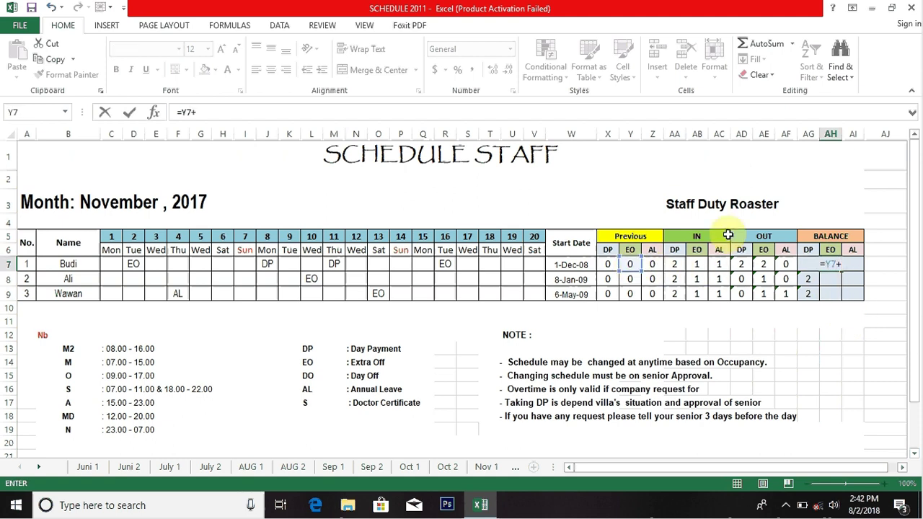
left_click(702, 267)
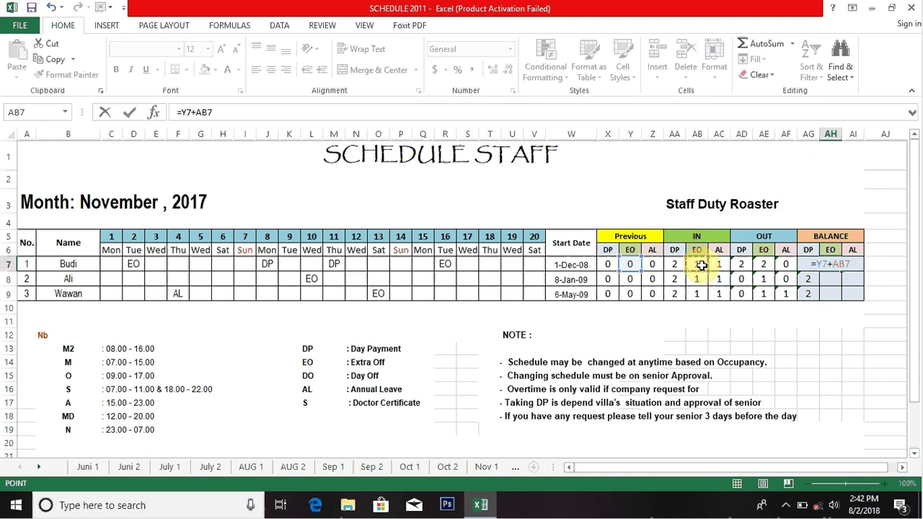
type("-")
left_click(766, 265)
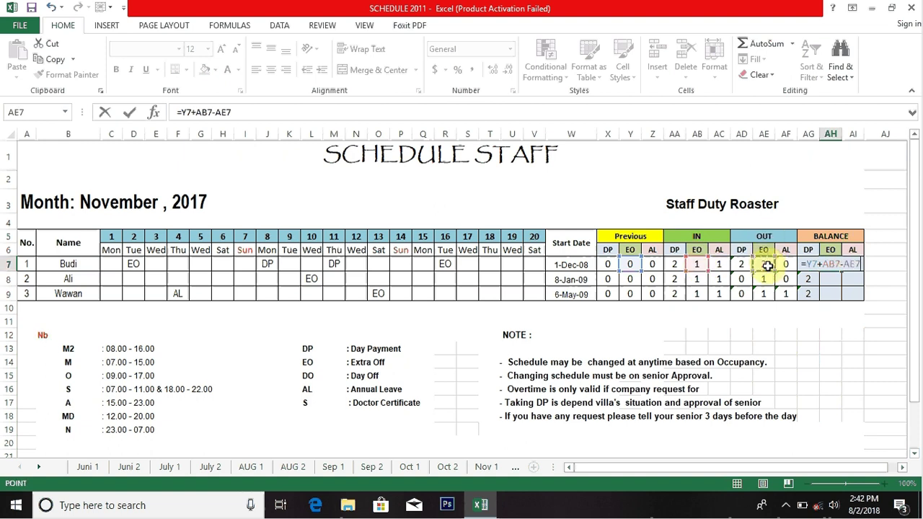
key("Return")
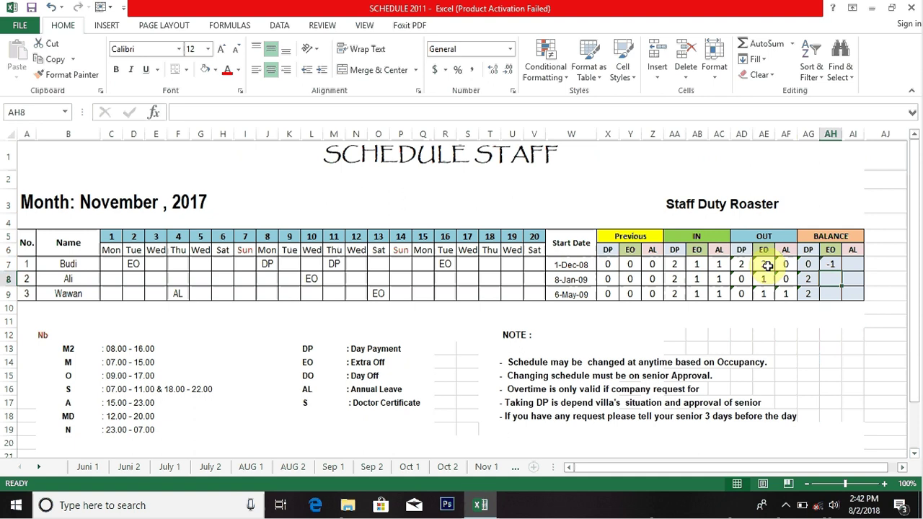
left_click(827, 262)
left_click_drag(843, 274, 843, 298)
Enter =Z7+AC7-AF7 in AI7 for the first employee's BALANCE AL and fill it down to rows 8 and 9
left_click(849, 265)
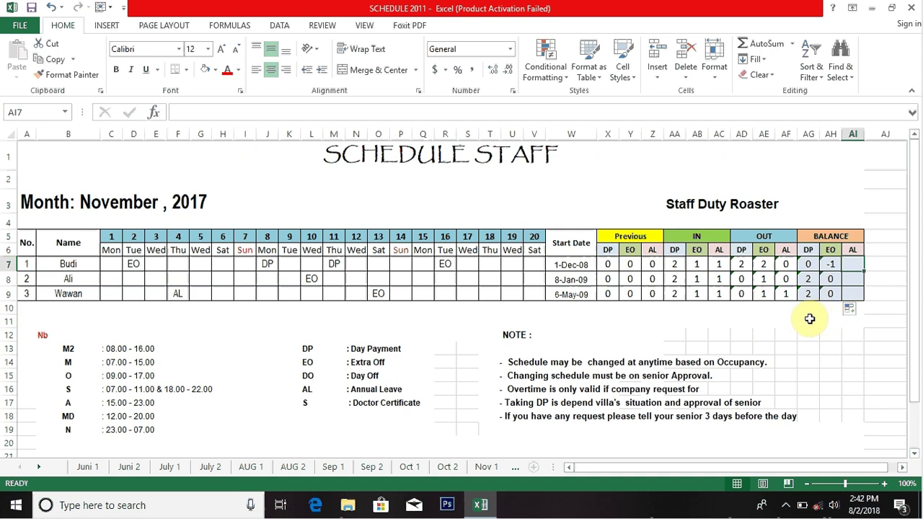
type("=")
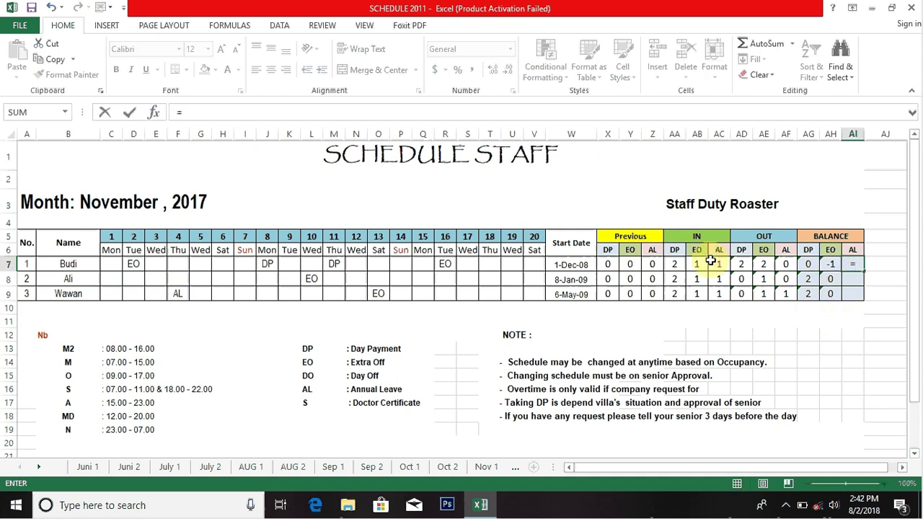
left_click(652, 263)
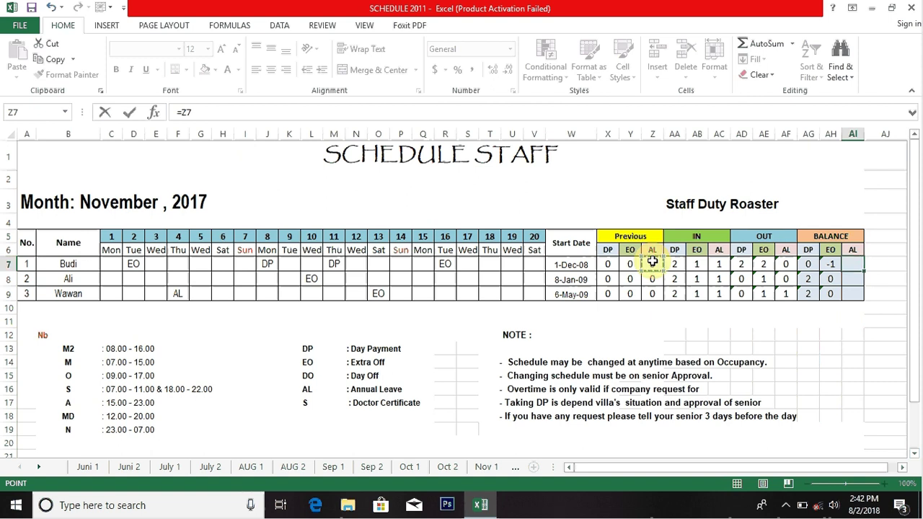
type("+")
left_click(720, 263)
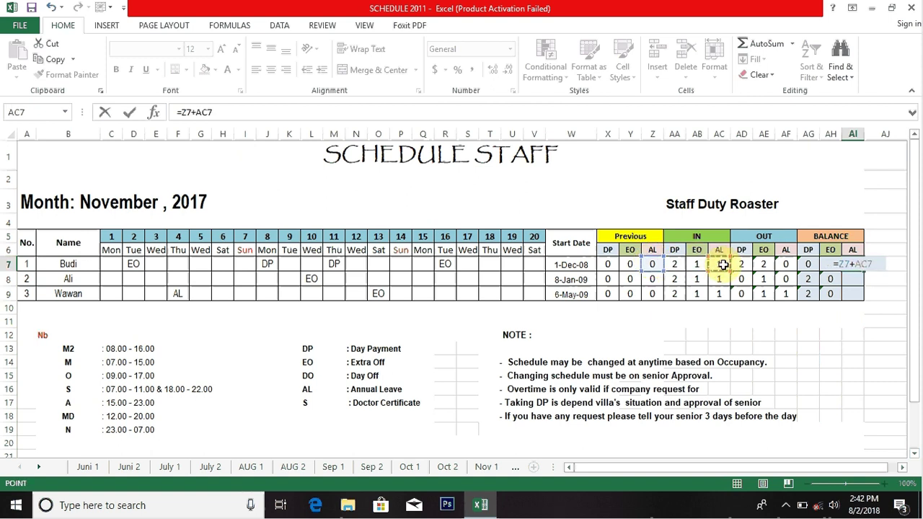
type("-")
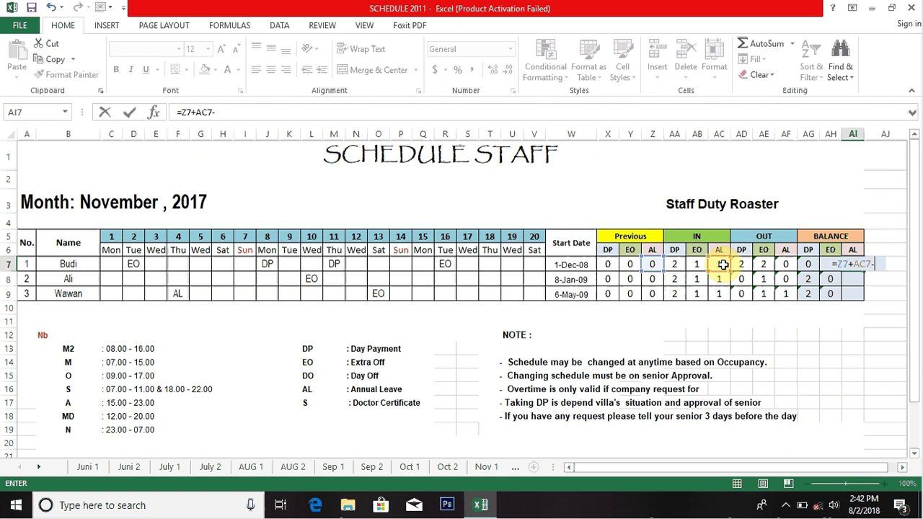
left_click(785, 264)
key("Return")
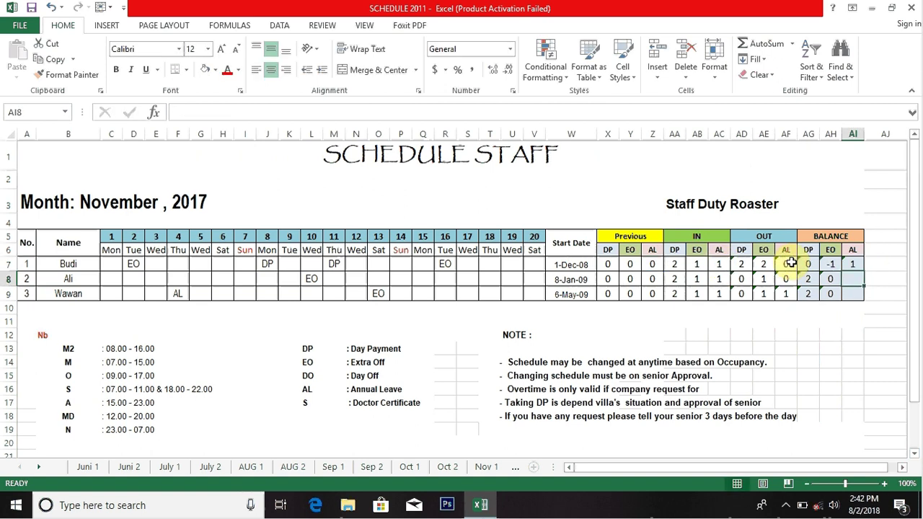
left_click(853, 264)
left_click_drag(863, 271, 862, 294)
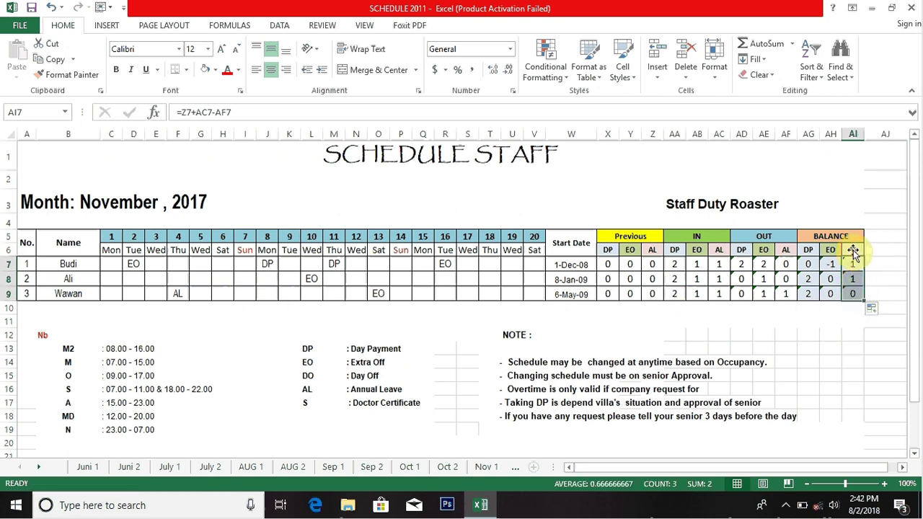
left_click(851, 265)
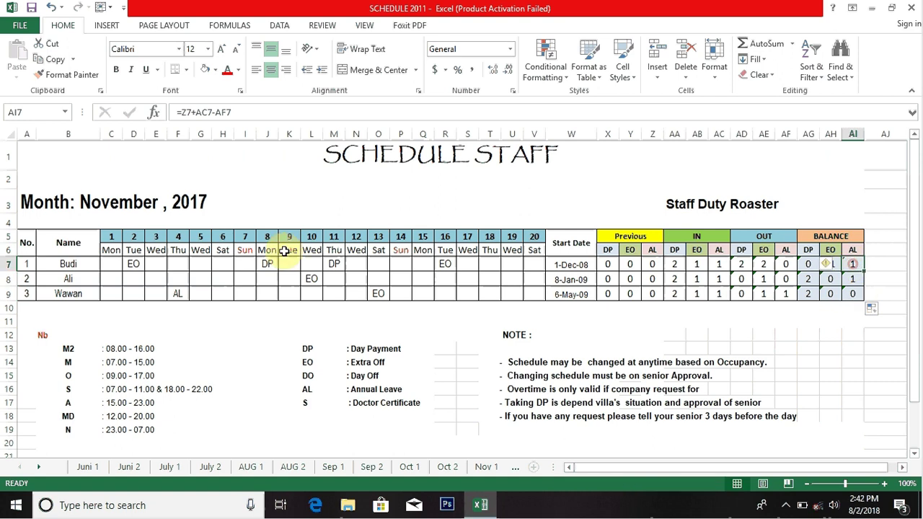
Enter the day 1 shift codes: M for the first and second employees (C7, C8) and A for the third (C9)
left_click(113, 264)
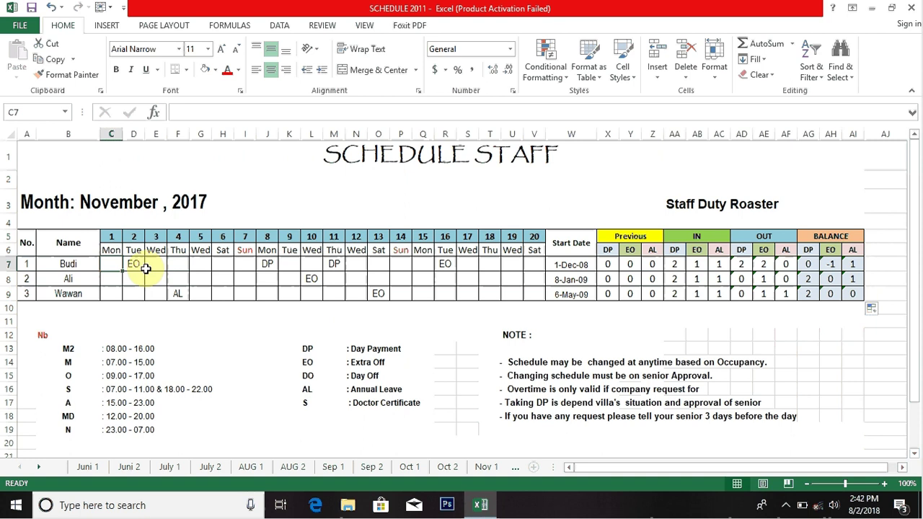
type("Mon")
key("BackSpace")
key("BackSpace")
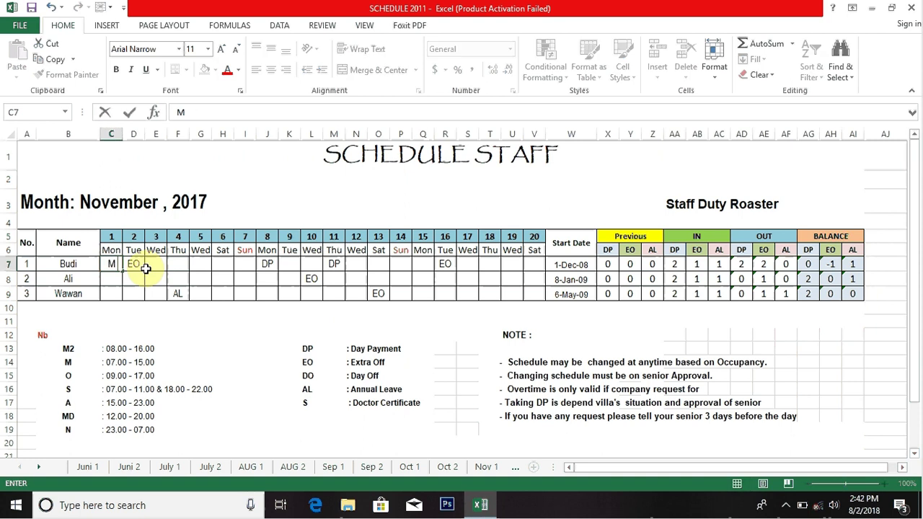
key("Return")
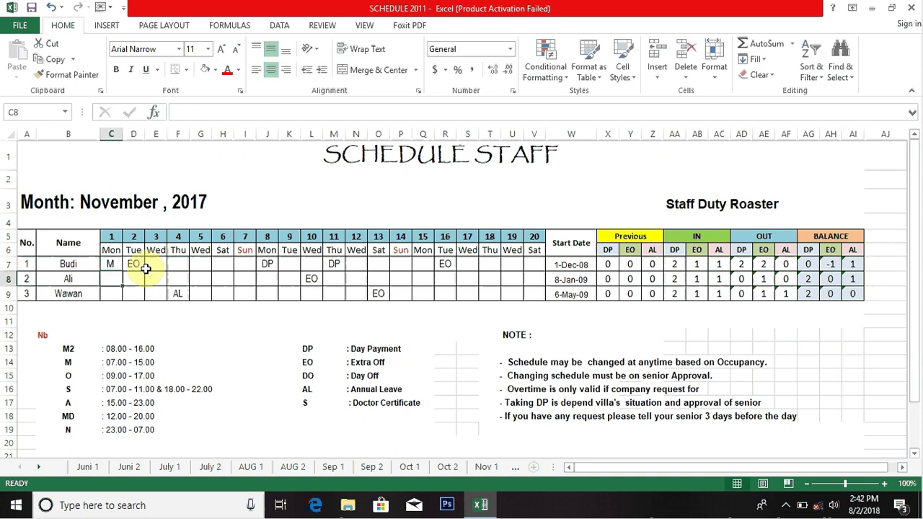
type("M")
key("Return")
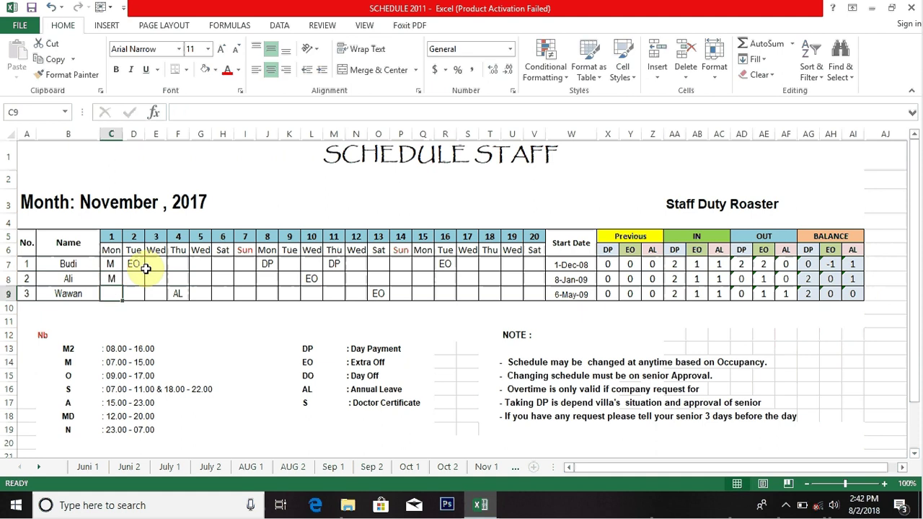
type("A")
key("Tab")
Enter the day 2 shift codes: M for the third employee (D9) and A for the second (D8)
type("M")
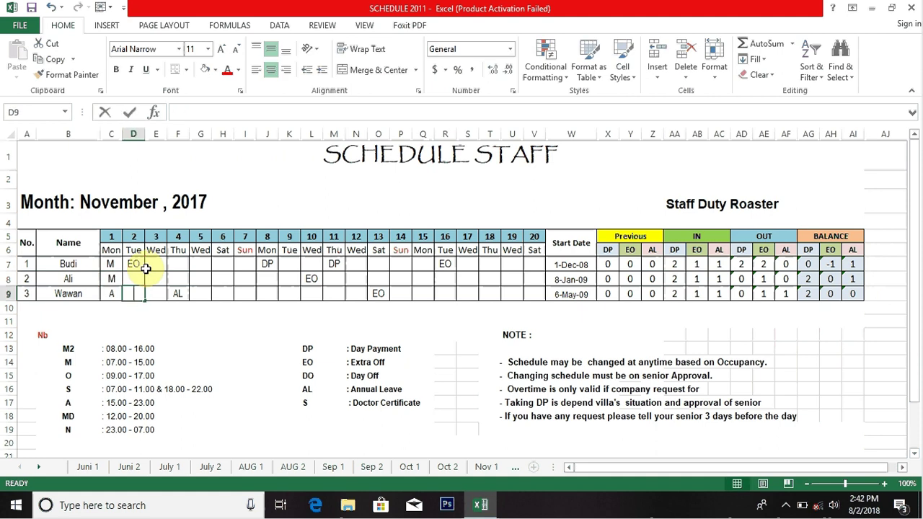
key("Up")
type("A")
key("Tab")
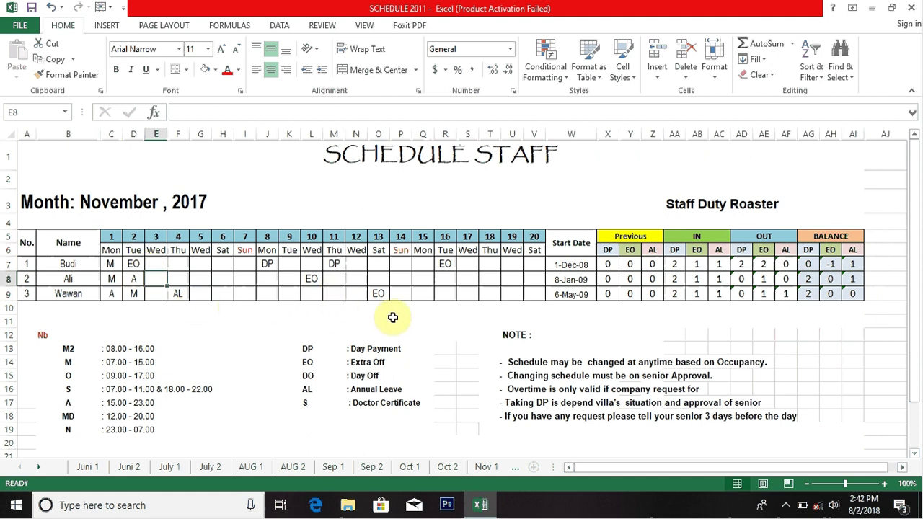
scroll(393, 317, "down", 3)
scroll(393, 317, "down", 3)
scroll(393, 317, "up", 6)
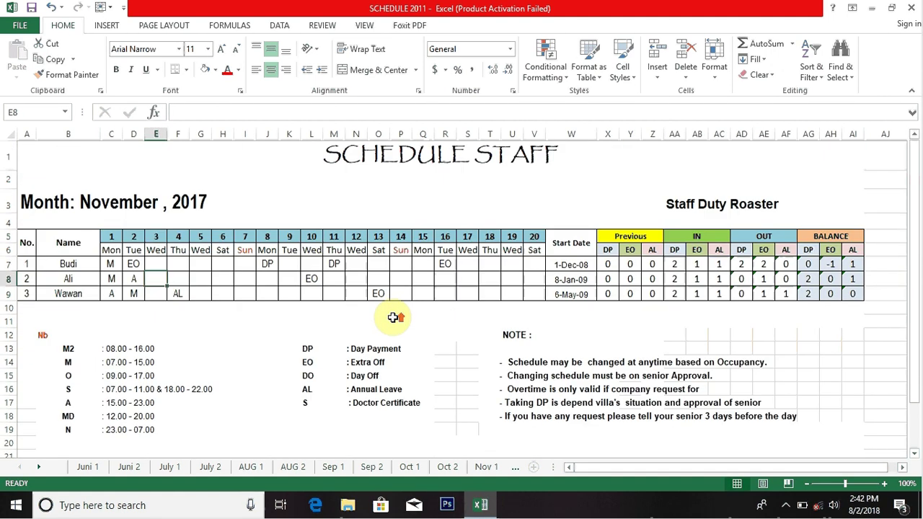